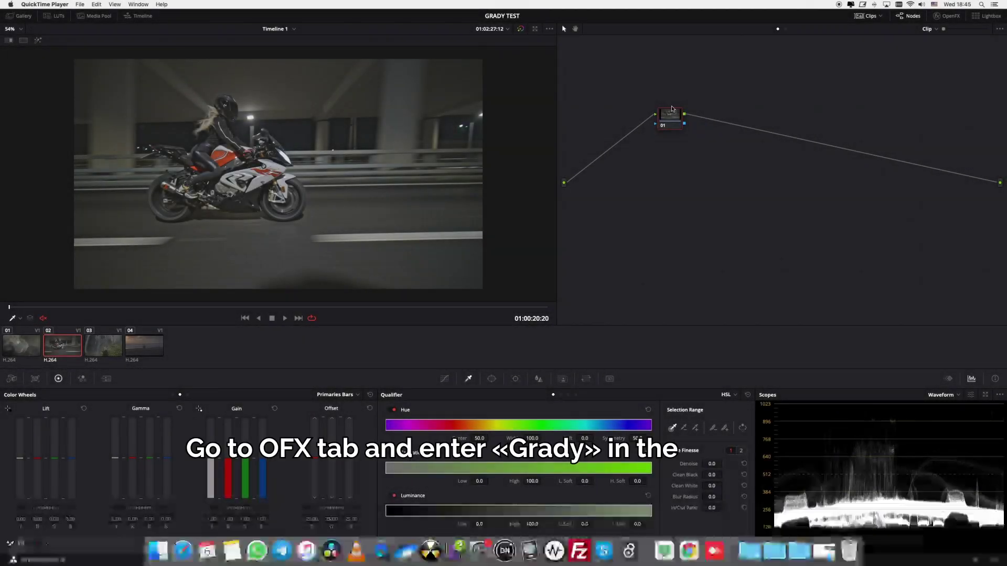
Step: Find the GradyColor effect in the OpenFX library by searching for "grady" and apply it to node 01
left_click(950, 16)
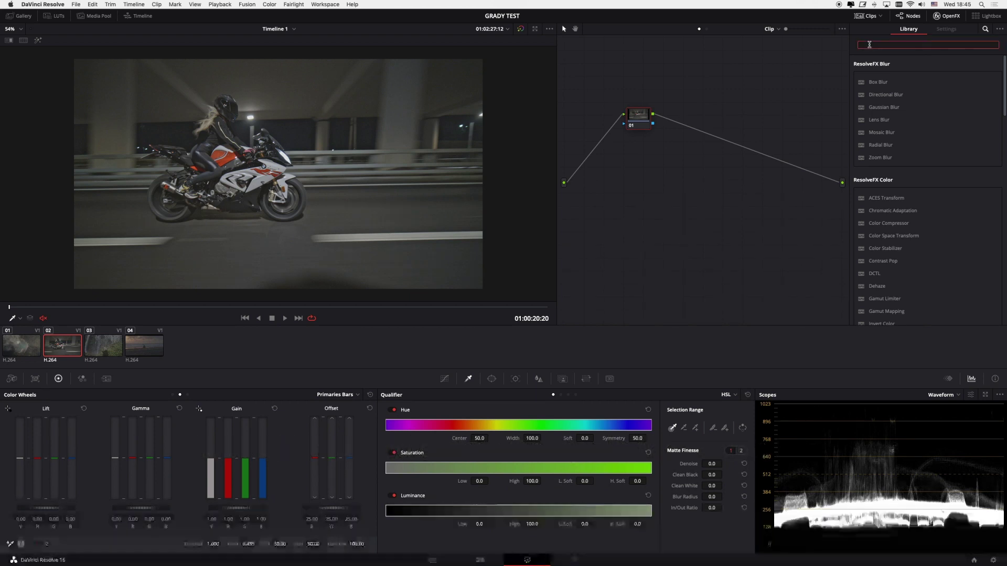
type("grad")
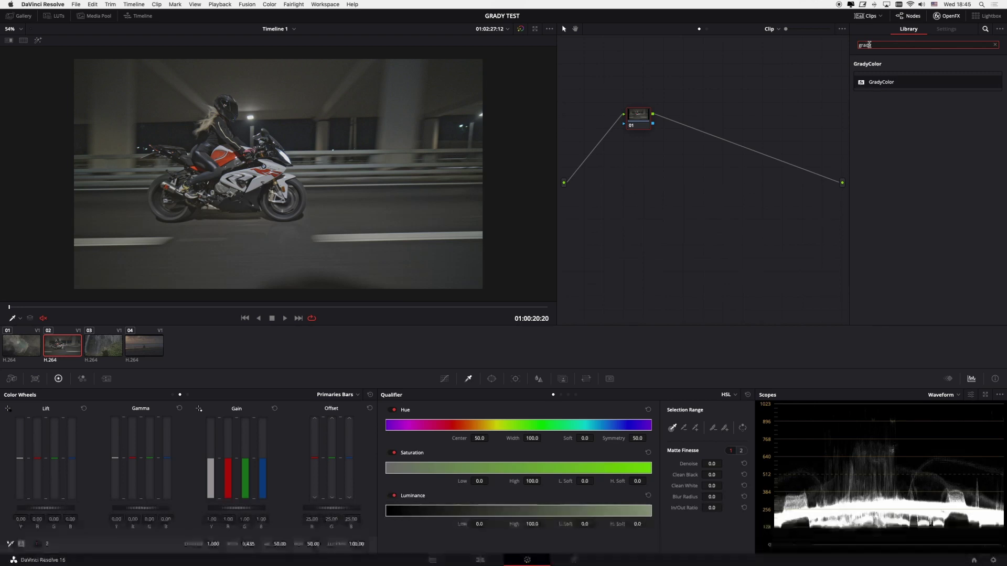
type("y")
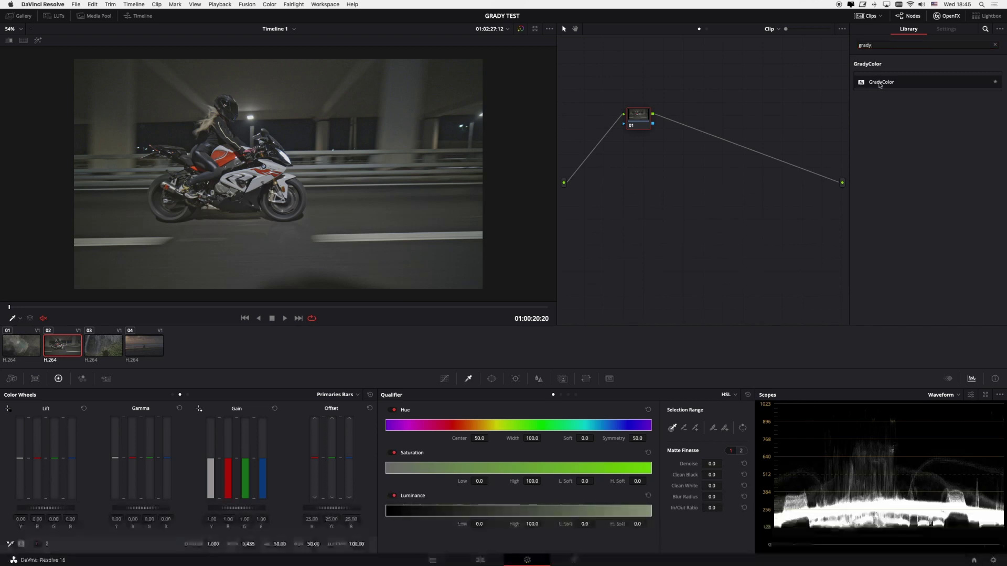
left_click_drag(880, 85, 637, 120)
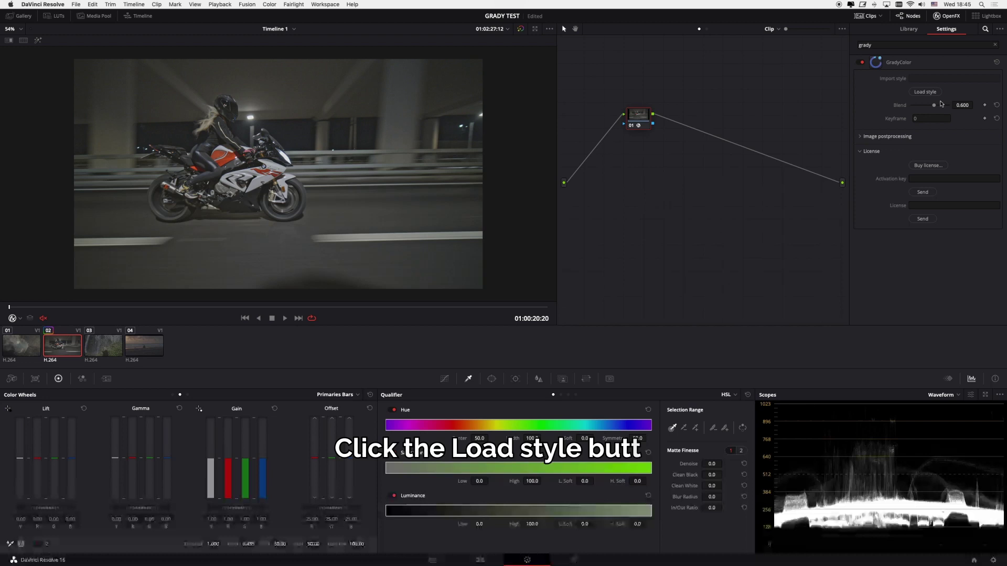
Step: Load 2020-03-11_18-45-30.png from the GRADY REFERENCE folder on the Desktop as the GradyColor style reference
left_click(923, 91)
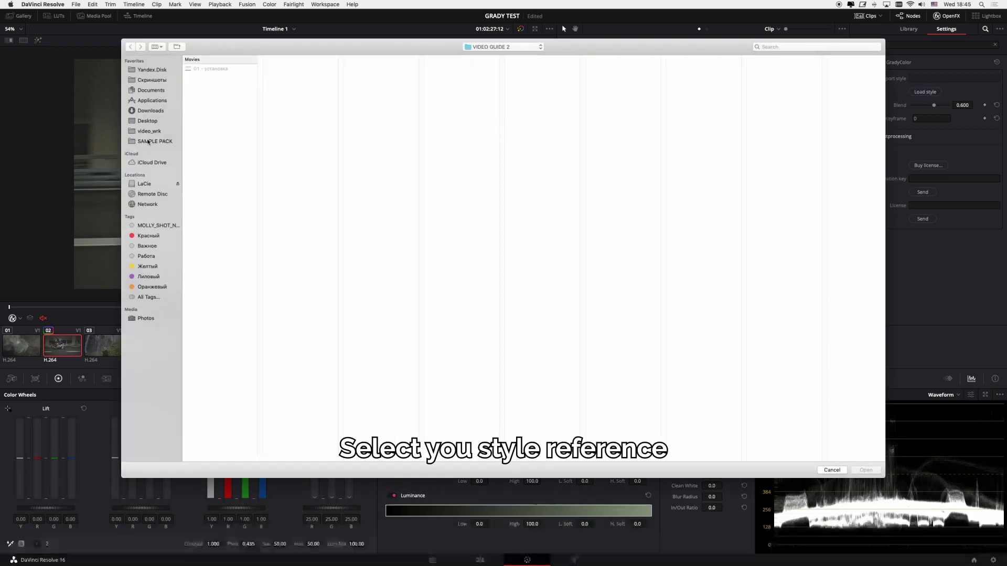
left_click(147, 121)
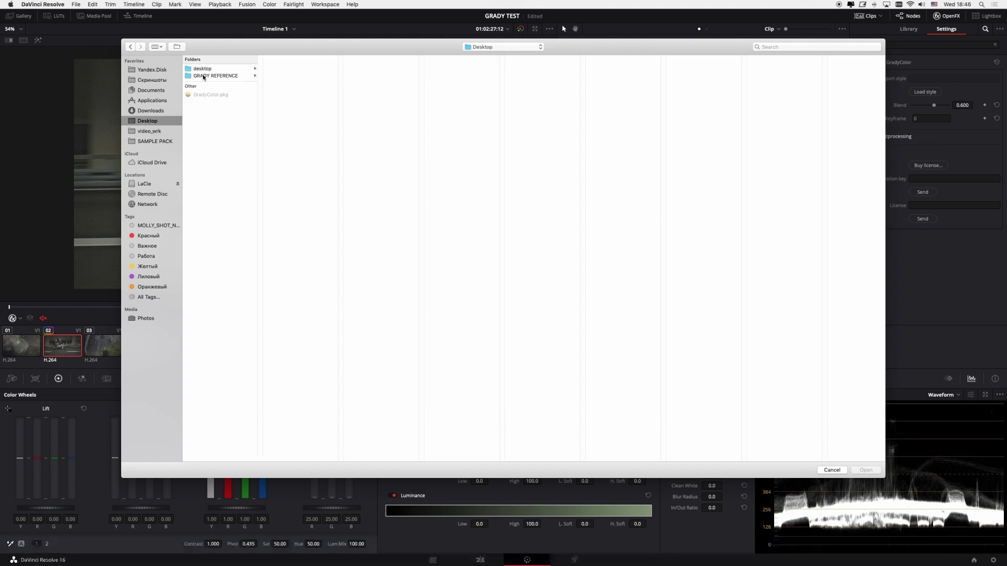
left_click(203, 77)
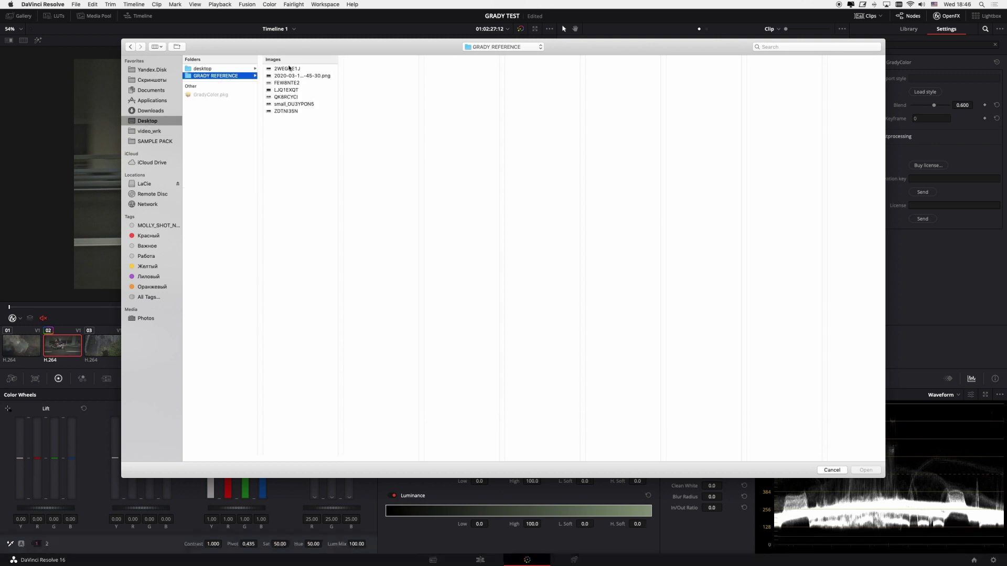
left_click(289, 68)
left_click(287, 82)
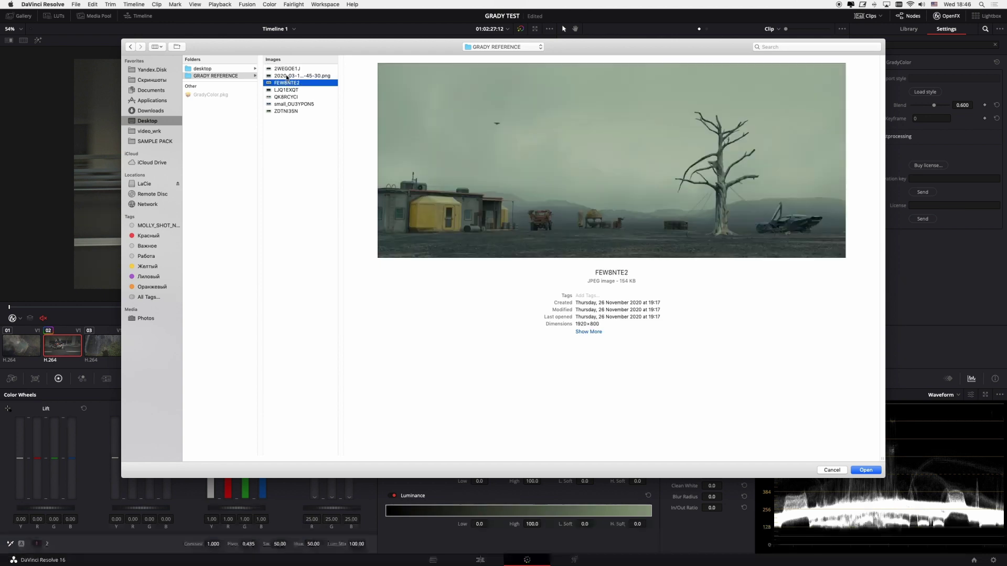
left_click(287, 76)
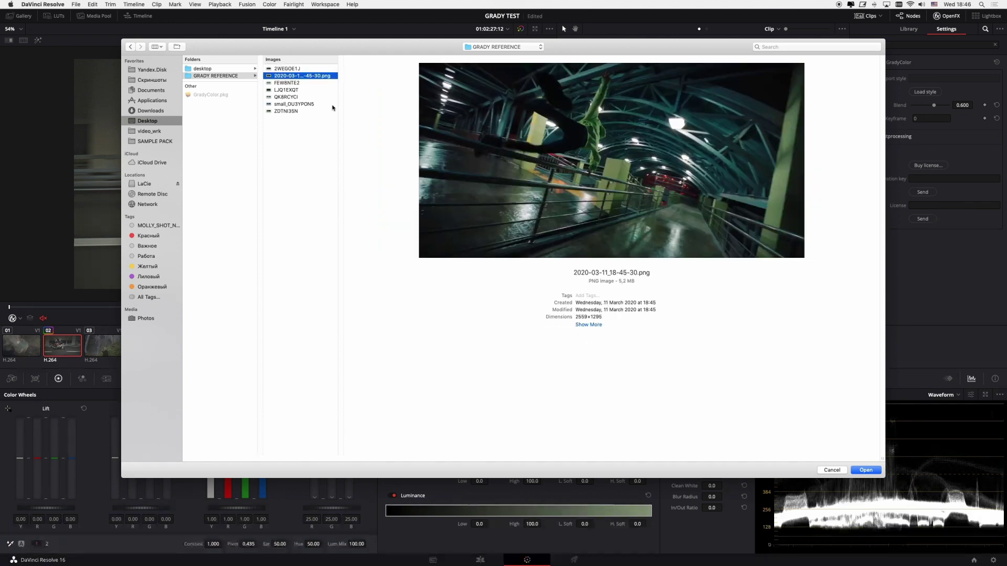
left_click(866, 471)
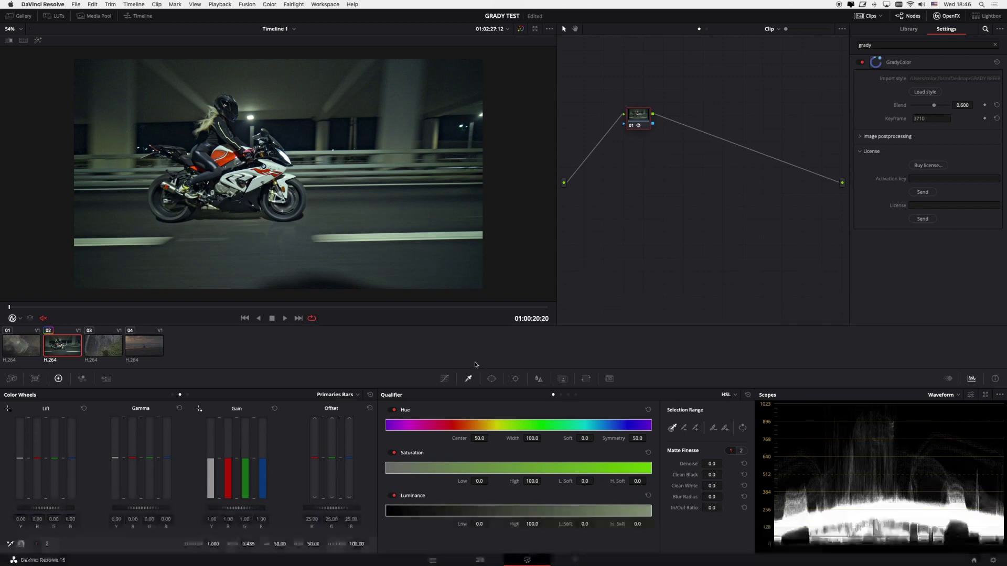
Step: Play part of the motorcycle clip and compare the paused frame with the grading node off and on
left_click(284, 319)
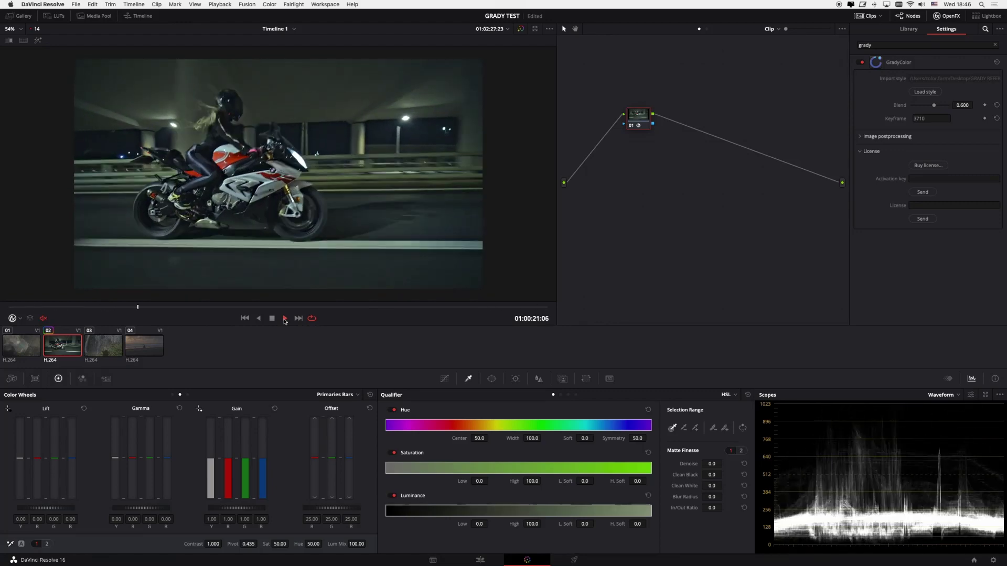
key("space")
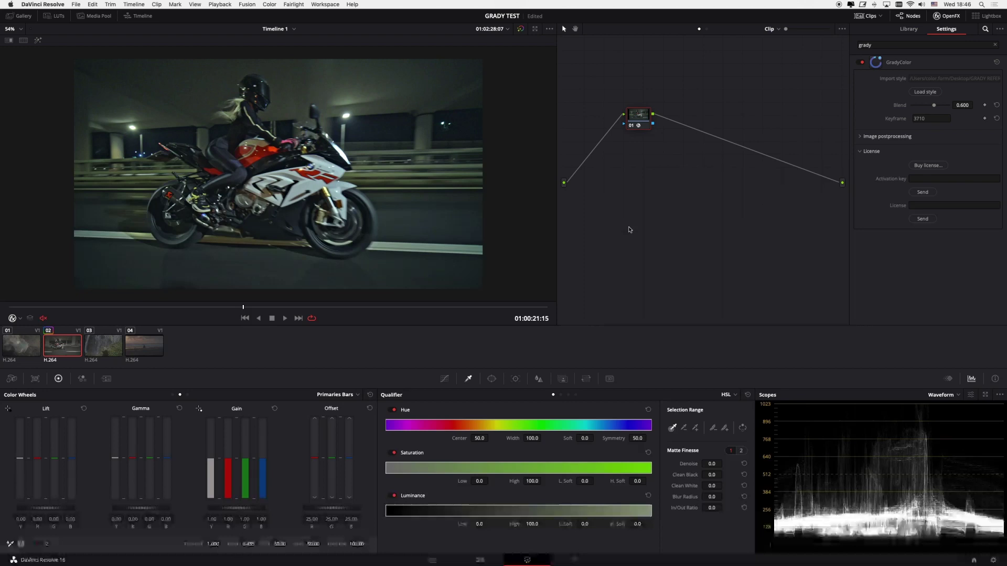
key("super+d")
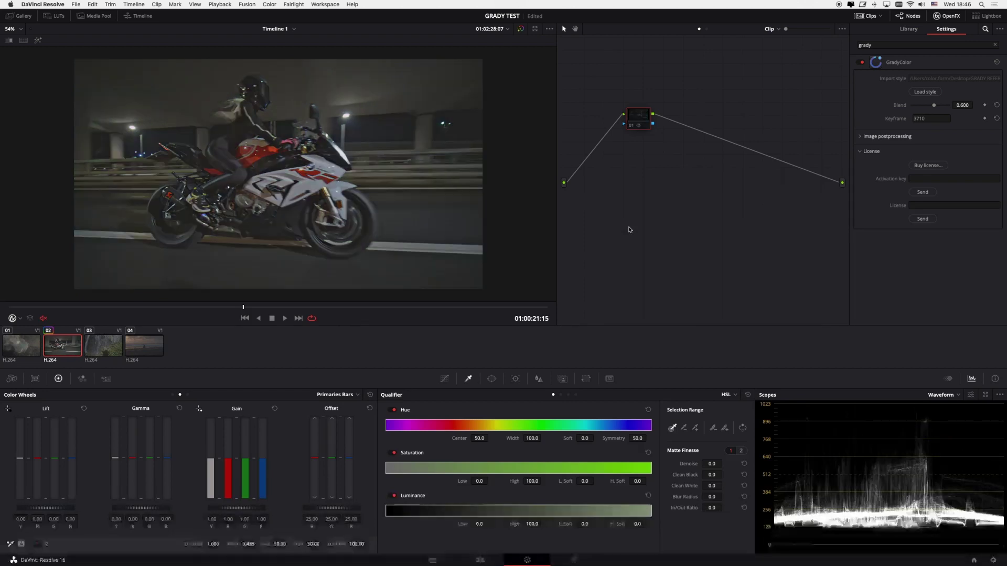
key("super+d")
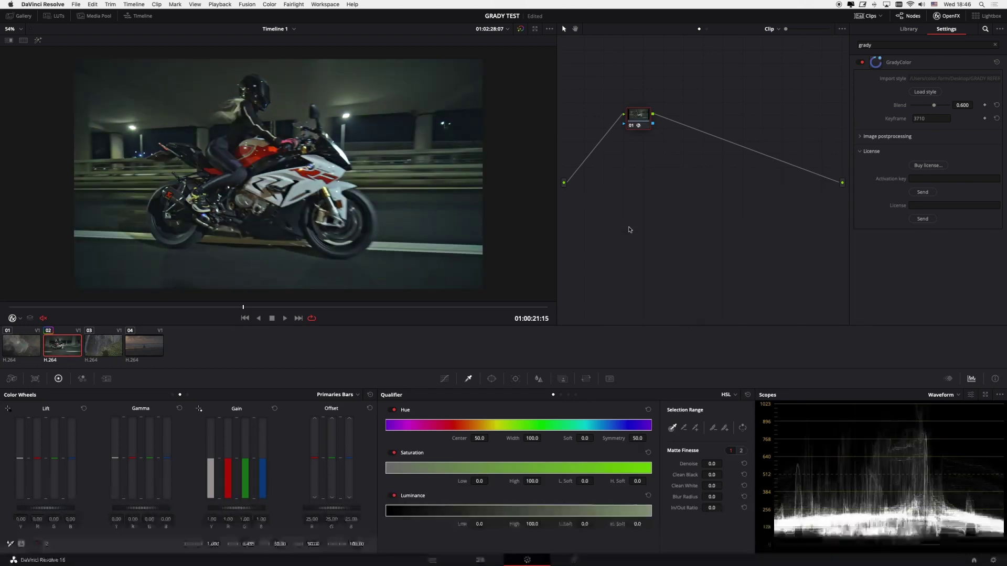
Step: Switch to Finder and preview the images in GRADY REFERENCE, ending on 2020-03-11_18-45-30.png, then return to DaVinci Resolve
key("super+Tab")
key("Tab")
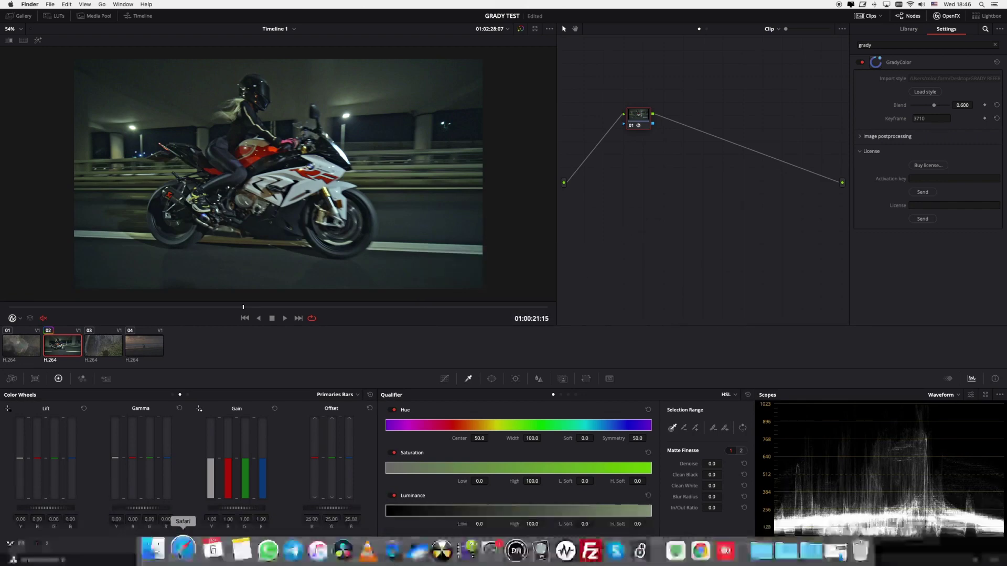
left_click(157, 550)
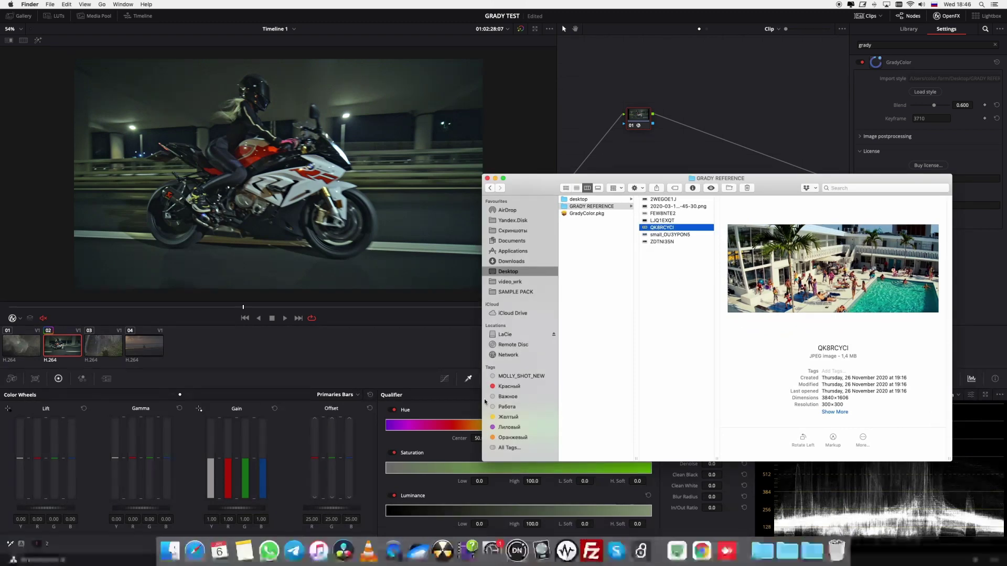
left_click(669, 214)
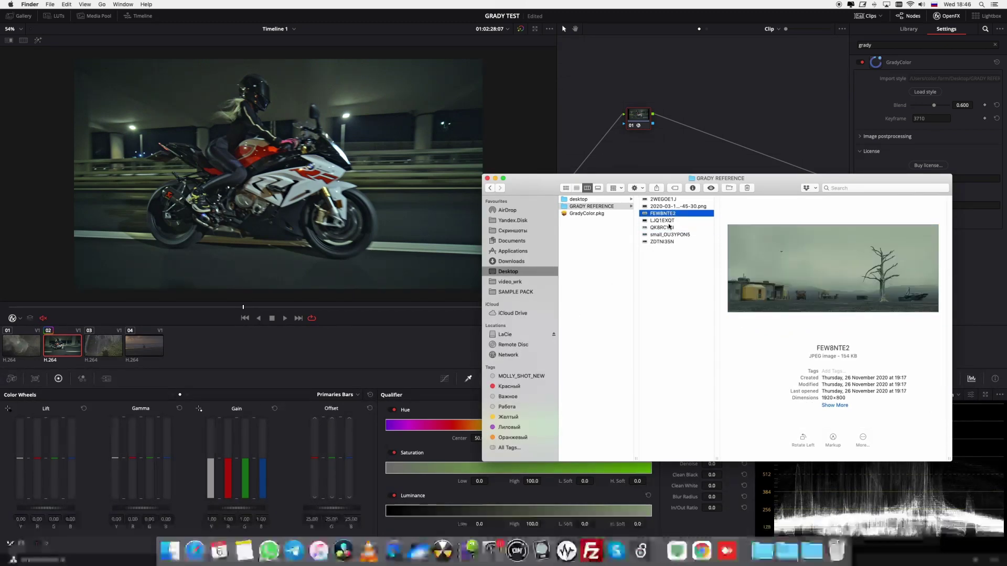
left_click(665, 235)
left_click(665, 243)
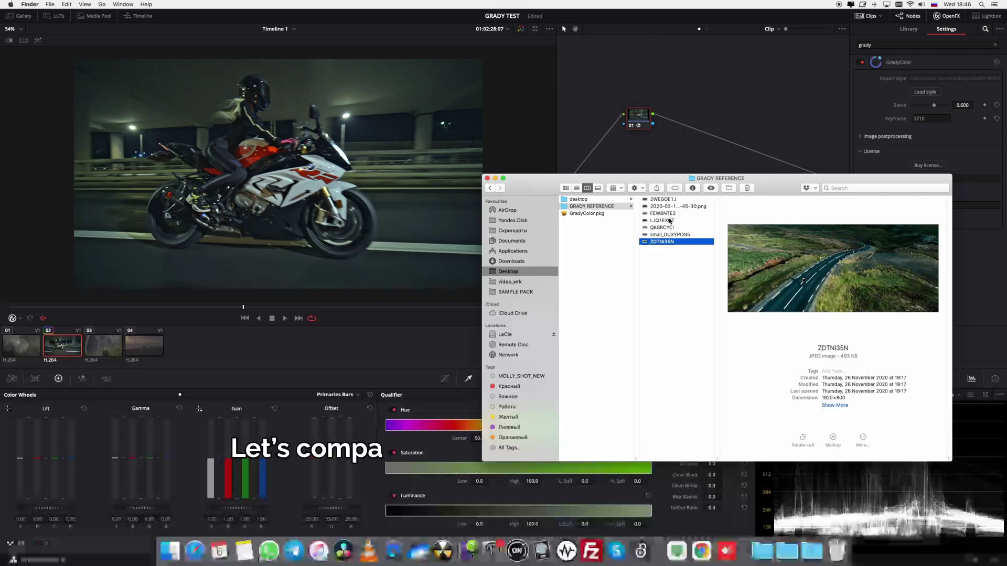
left_click(670, 207)
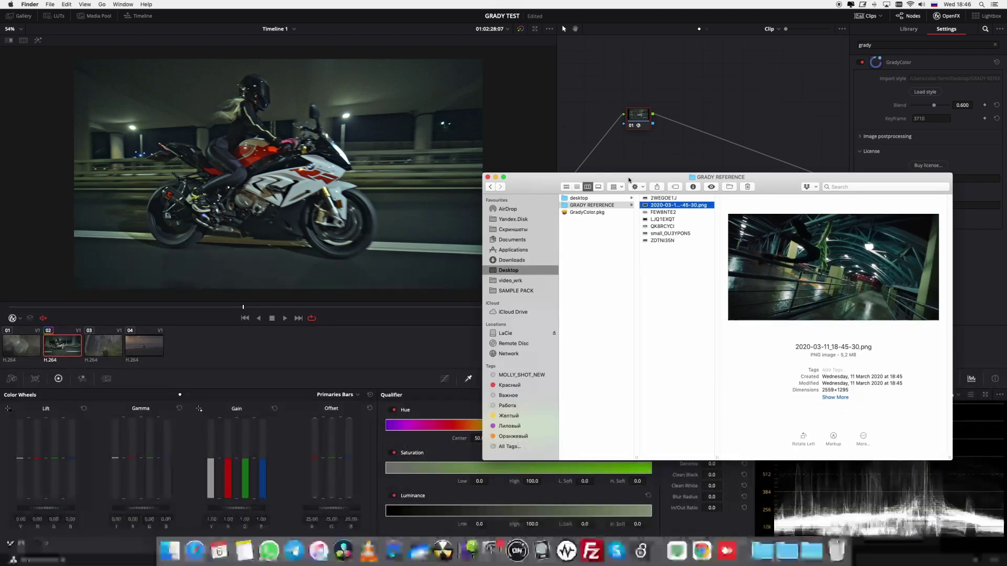
left_click_drag(628, 181, 713, 172)
left_click(546, 262)
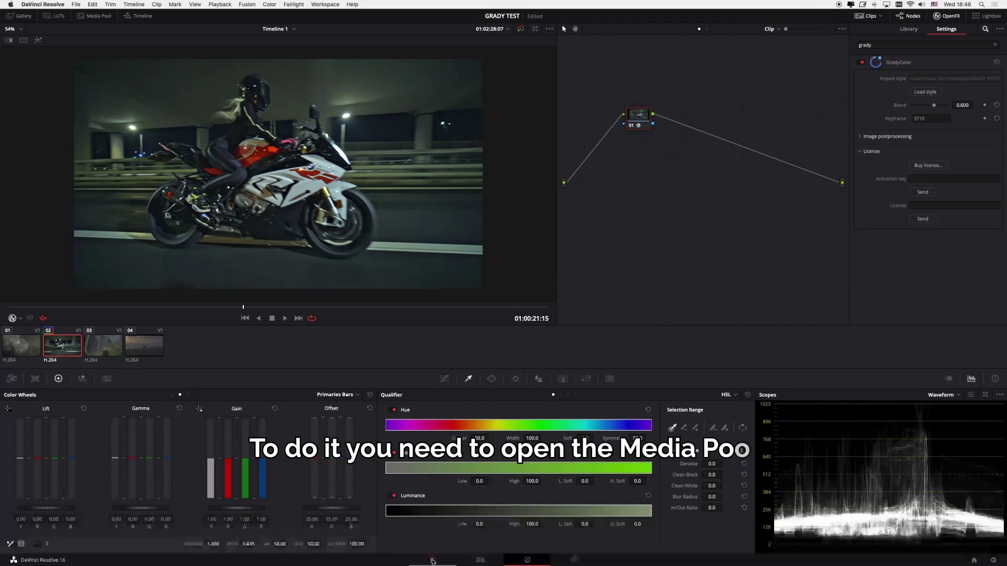
Step: Create a new bin named "ref" under Master on the Media page
left_click(433, 560)
left_click(23, 362)
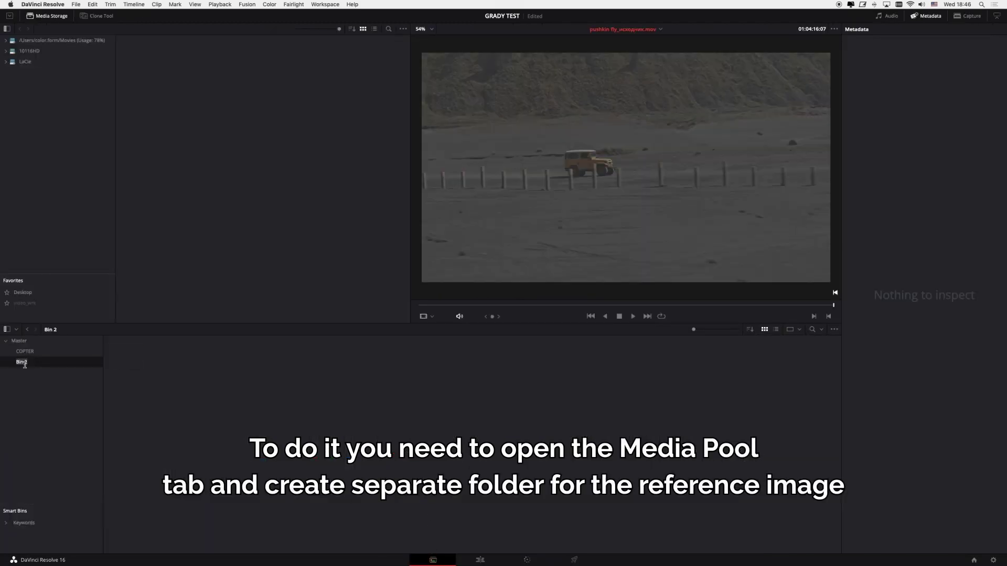
type("ref")
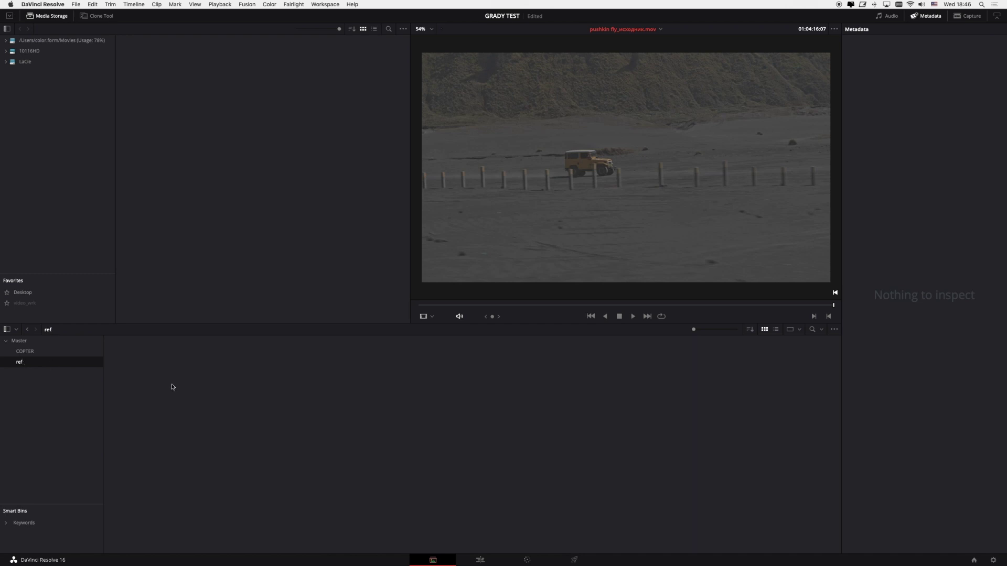
Step: Import all the GRADY REFERENCE images from Finder into the ref bin and place them on Video 1 after the existing clips
key("super+Tab")
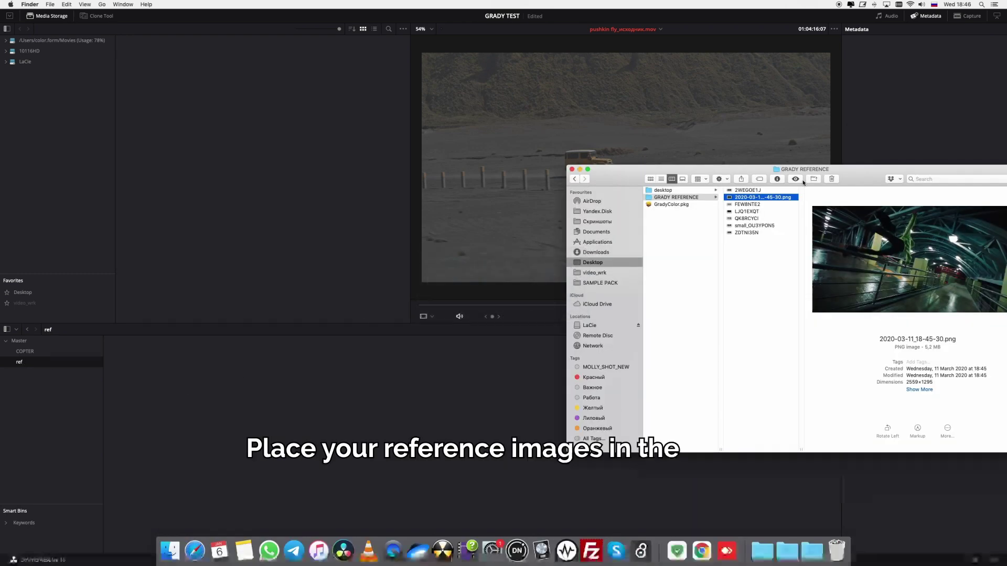
left_click_drag(779, 201, 242, 367)
key("super+Tab")
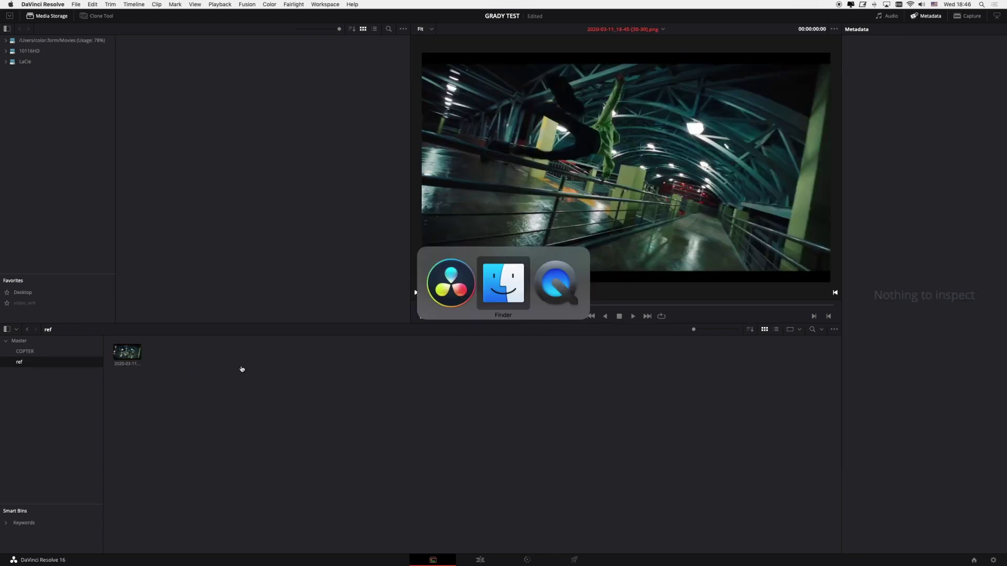
left_click_drag(789, 264, 291, 387)
left_click(323, 401)
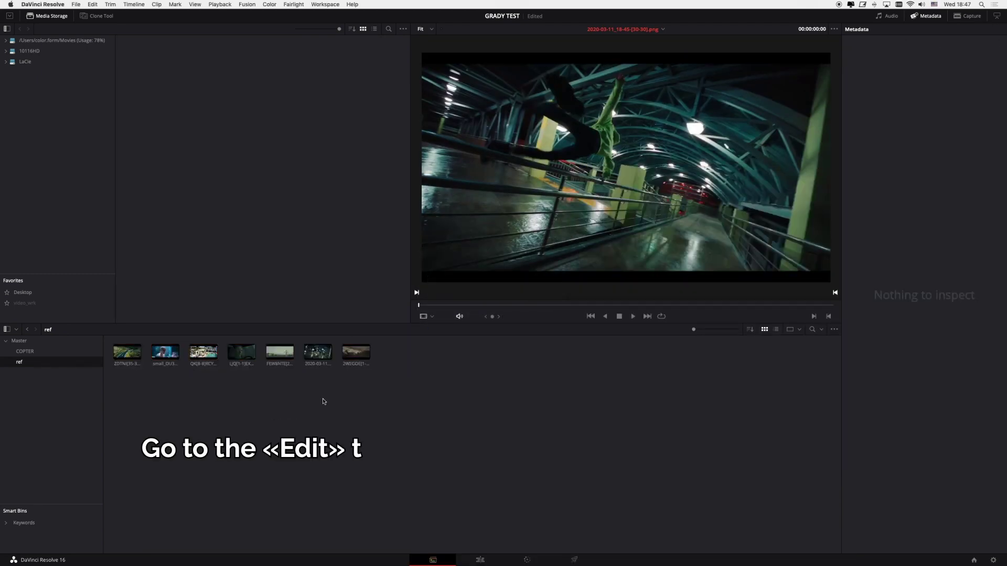
left_click(481, 560)
left_click_drag(233, 100, 433, 462)
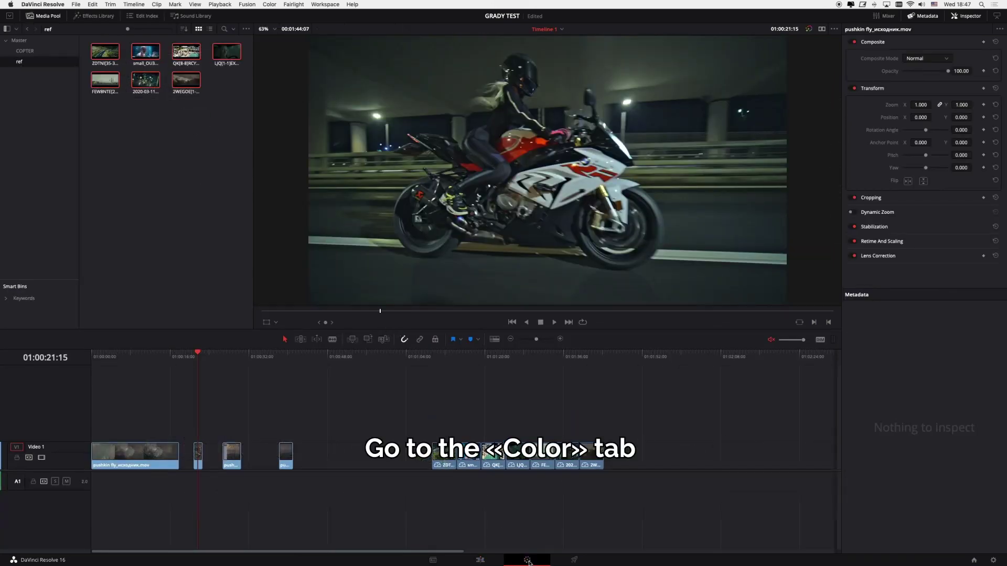
Step: On the Color page, grab a still of the PNG reference clip 10 into the Gallery's Stills 1 album
left_click(527, 561)
left_click(21, 19)
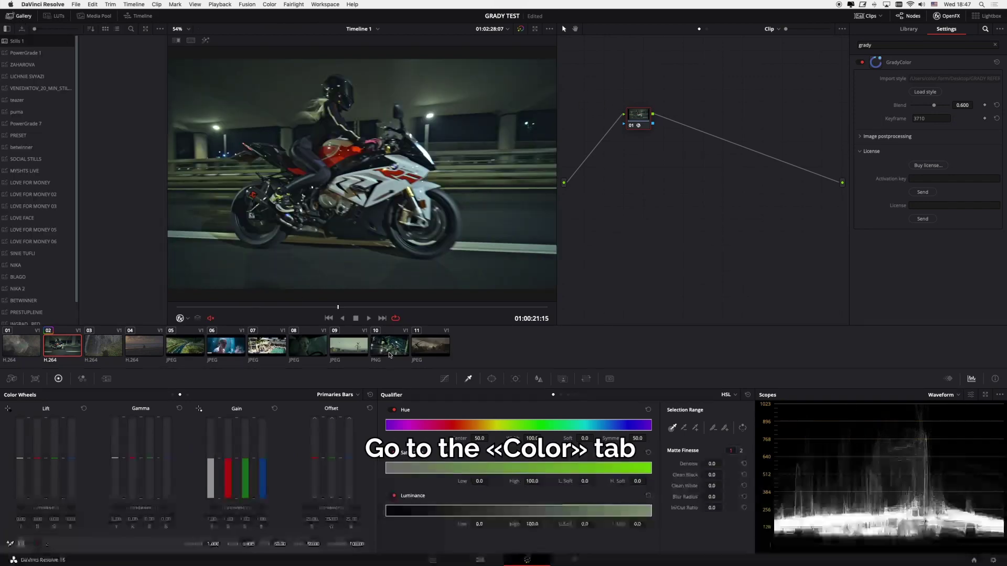
left_click(390, 355)
right_click(338, 189)
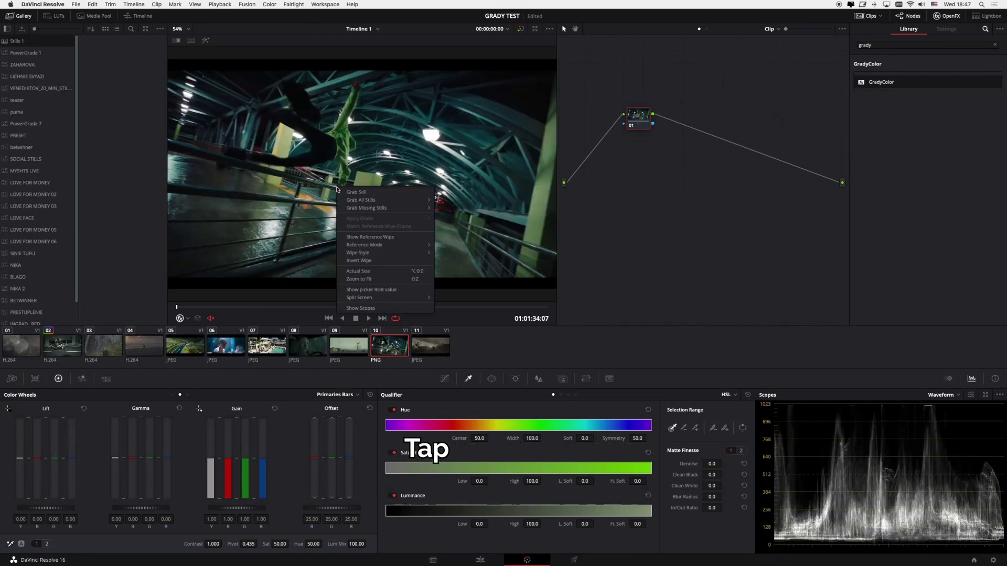
left_click(367, 192)
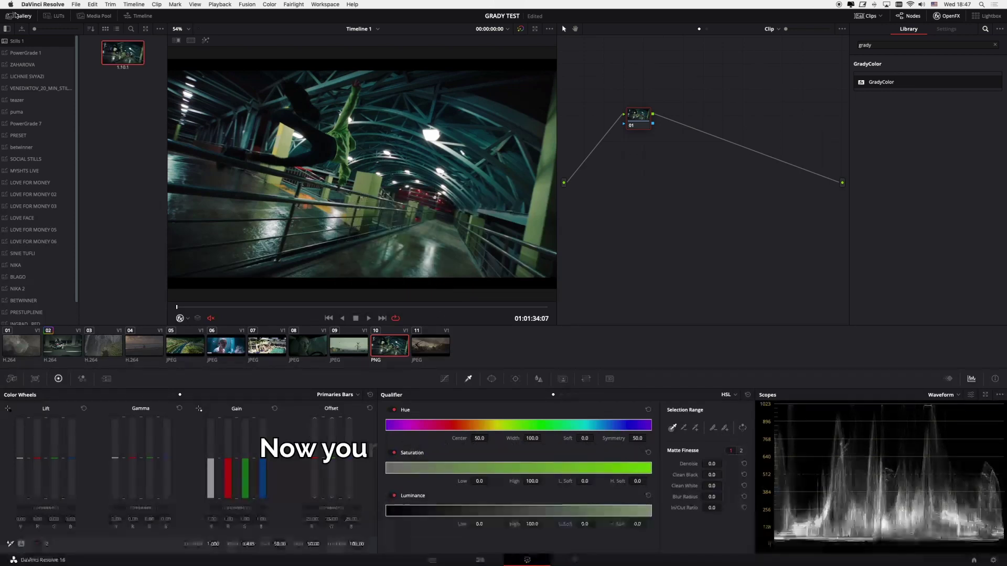
left_click(16, 15)
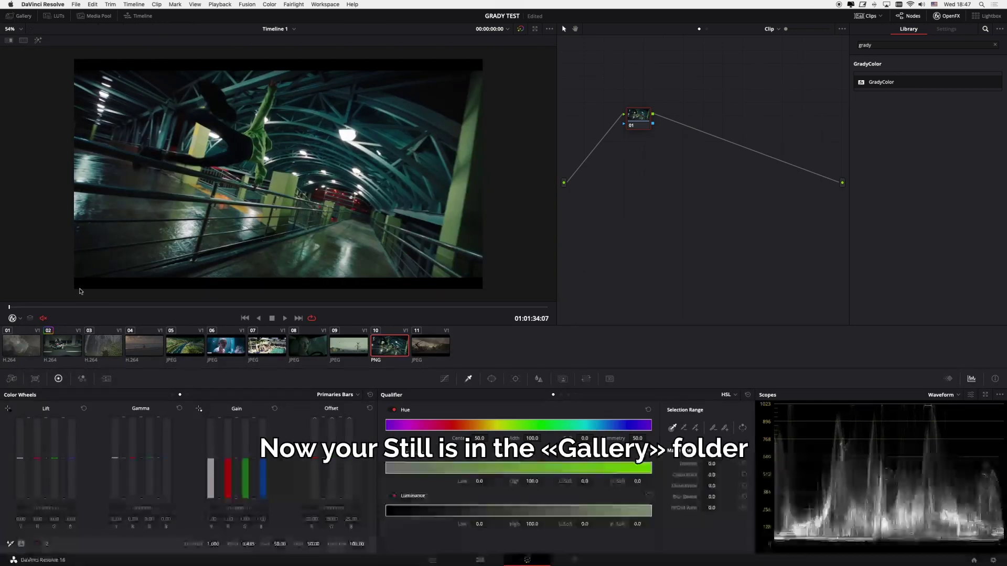
Step: Show motorcycle clip 02 beside the grabbed reference still using a split screen set to Selected Still Images
left_click(72, 348)
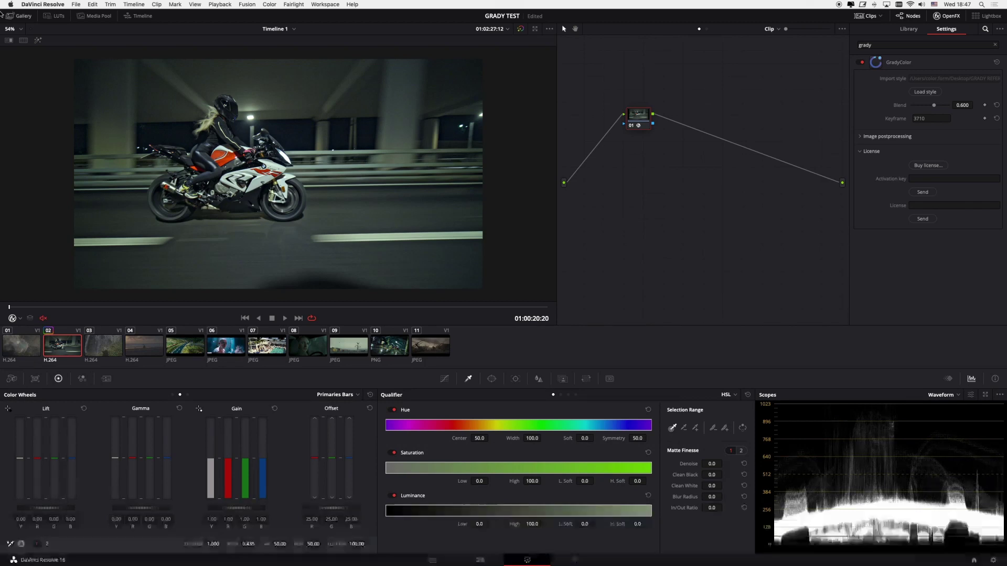
key("super+w")
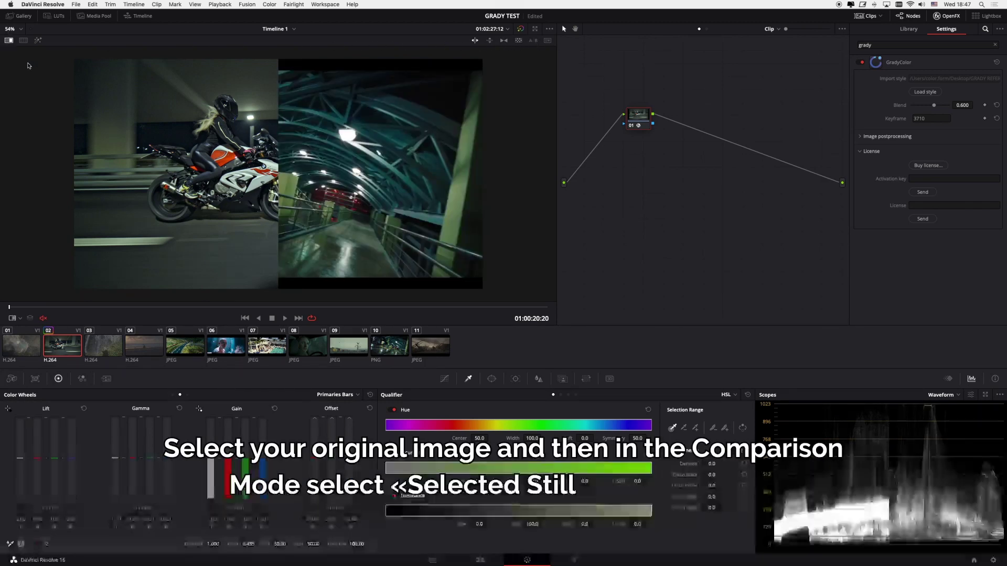
left_click(23, 41)
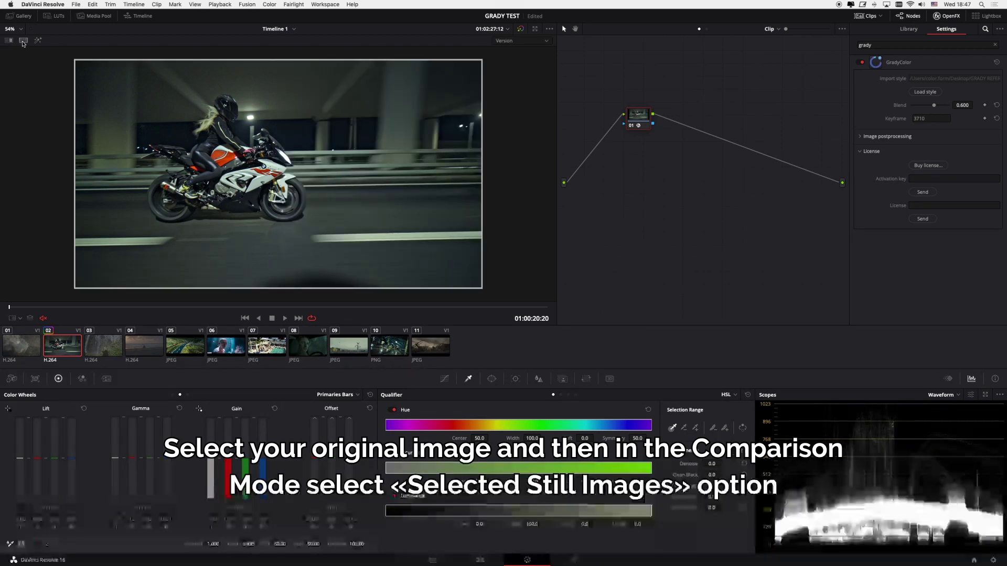
left_click(533, 41)
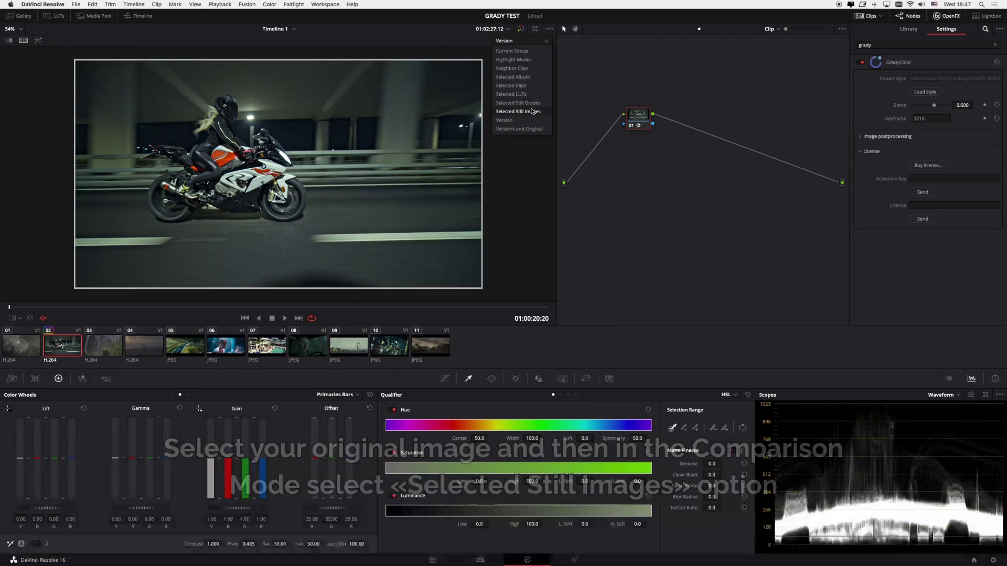
left_click(529, 113)
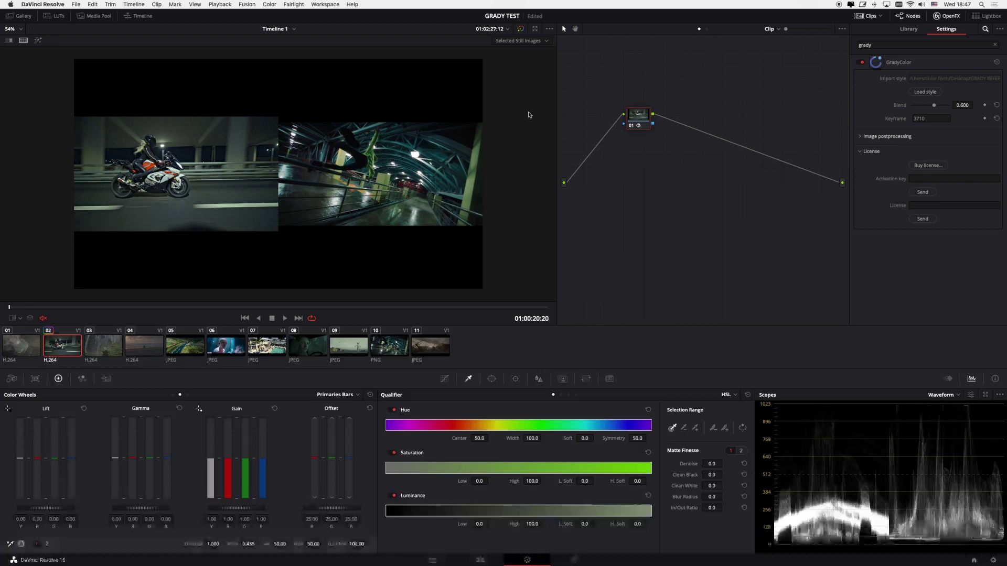
Step: Play the motorcycle clip beside its reference in an enlarged viewer and toggle the grade to compare before and after
key("alt+f")
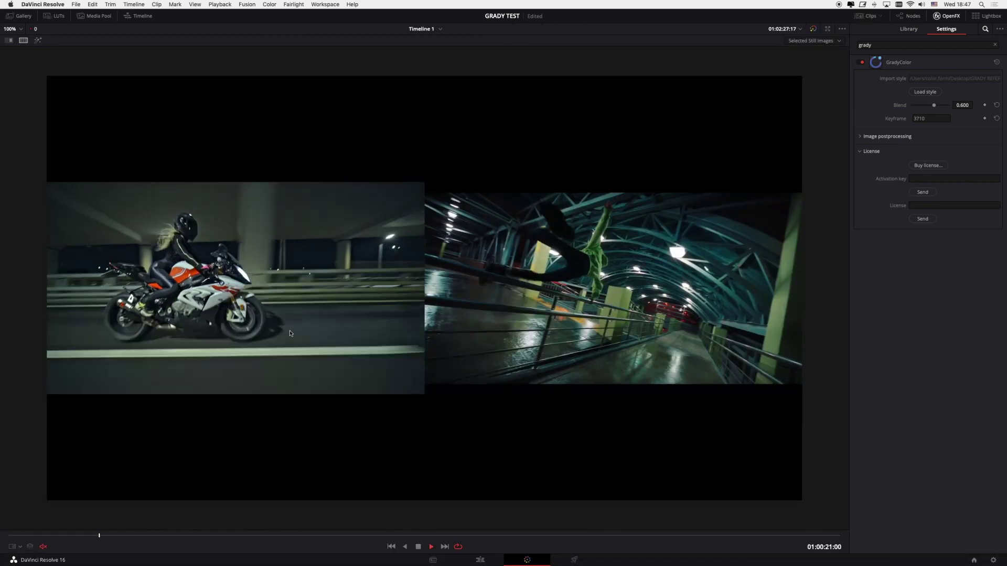
key("space")
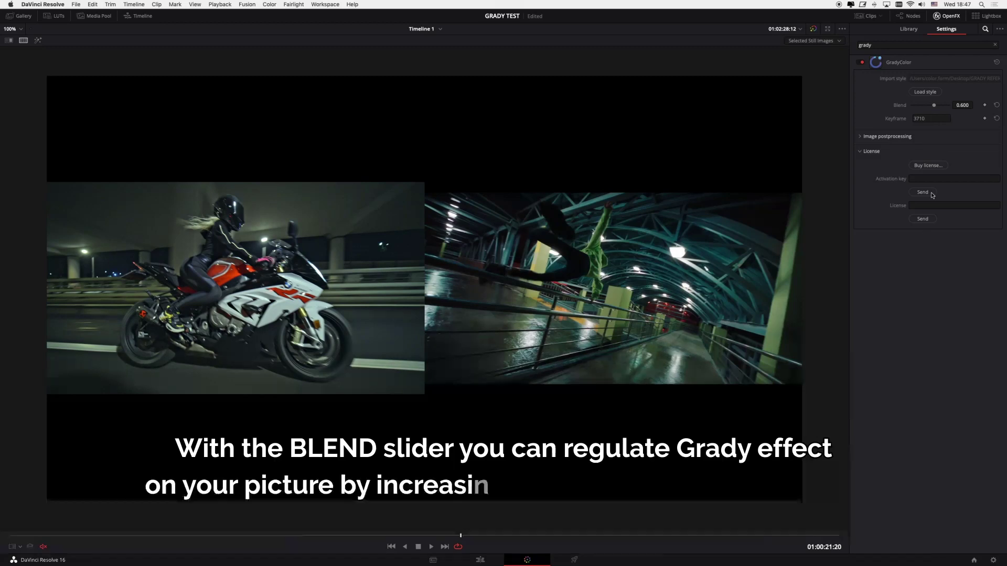
key("super+d")
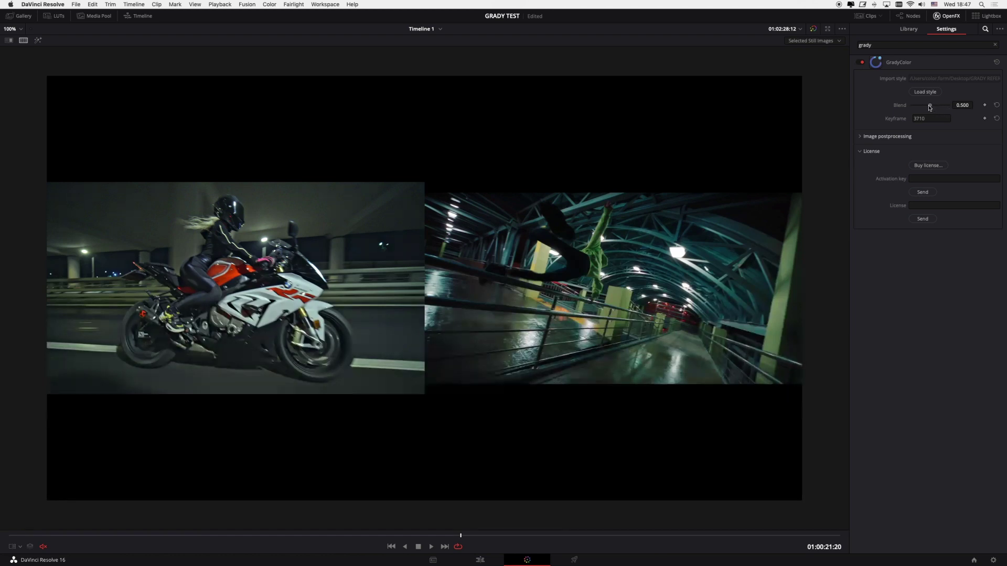
Step: Try the GradyColor blend at full strength and set Blend to 0.7
left_click_drag(930, 107, 957, 109)
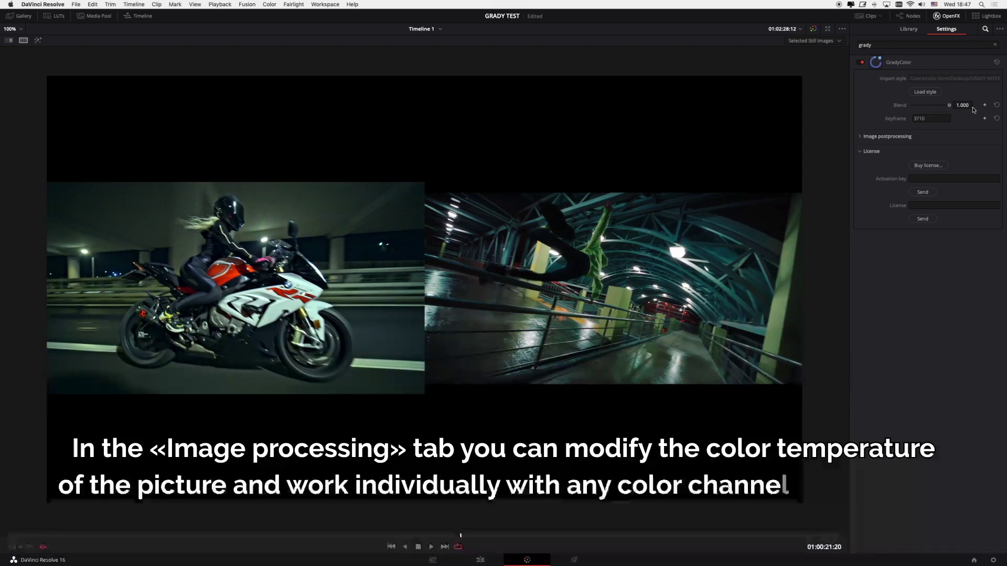
double_click(963, 105)
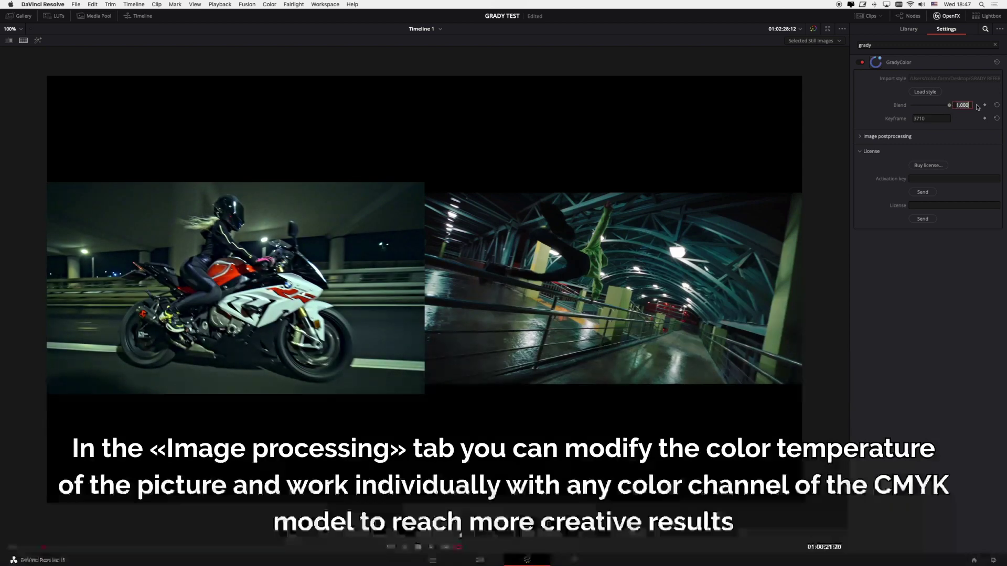
type(".")
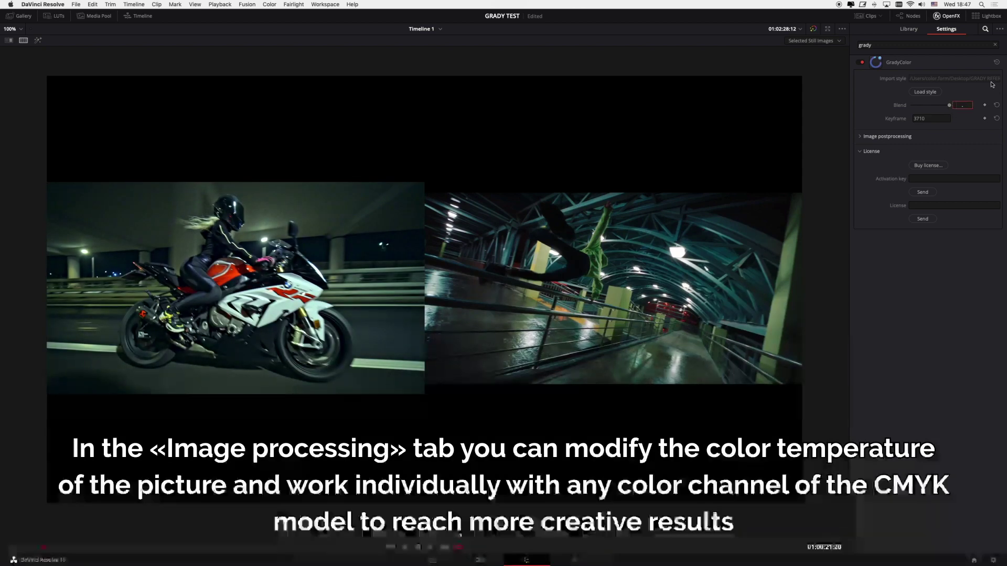
type("0.7")
key("Return")
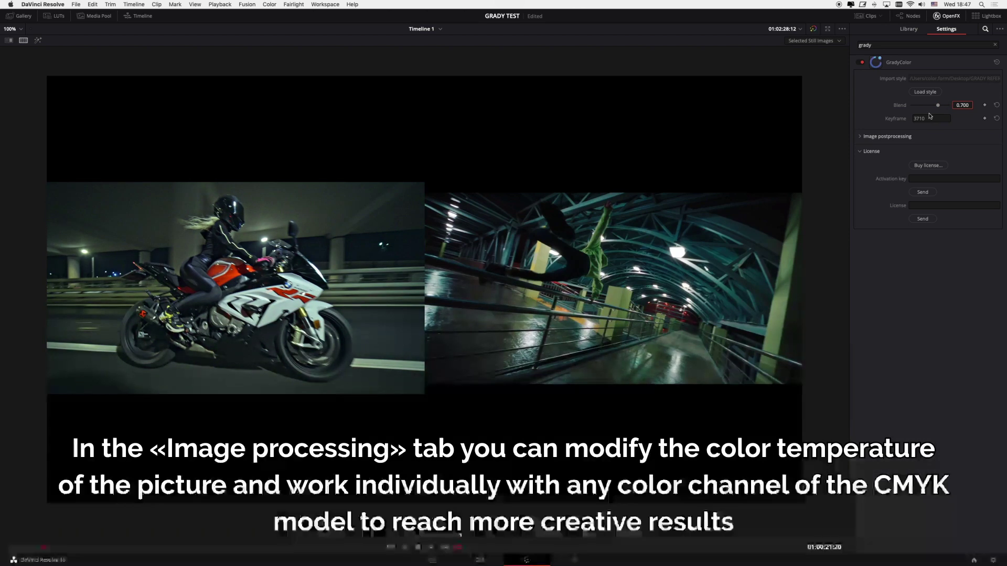
Step: Test and reset the color temperature, and enable CMYK adjustment with Clevel -0.041, Mlevel -0.102 and a slight Klevel change
left_click(860, 137)
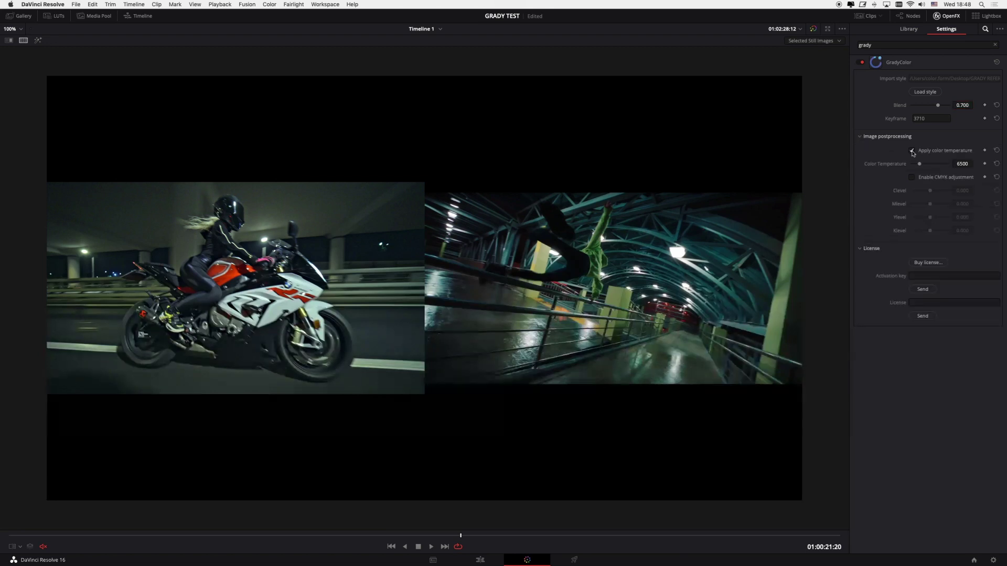
left_click_drag(919, 164, 928, 205)
left_click(996, 165)
left_click(912, 177)
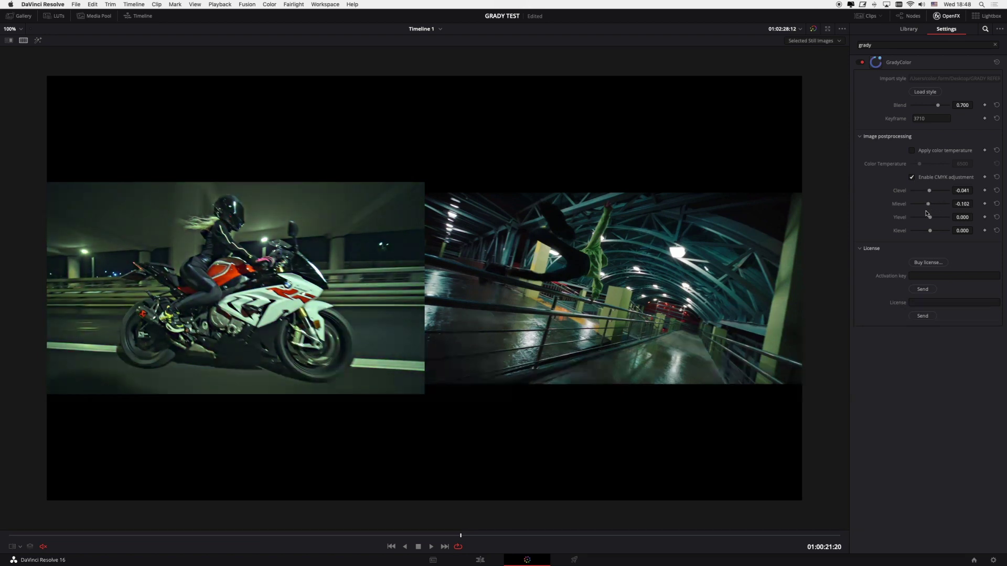
left_click_drag(930, 230, 933, 231)
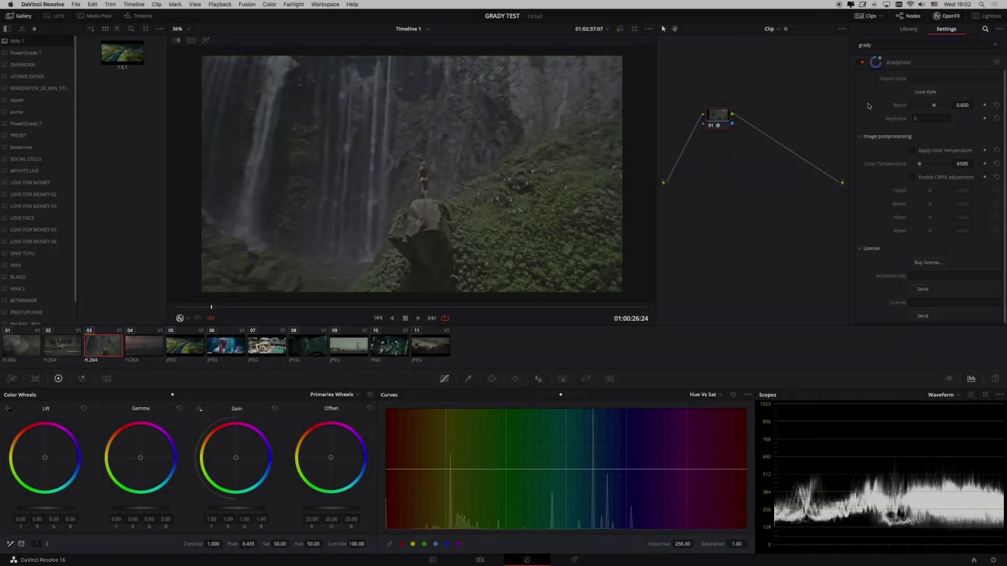
Step: Load the ZDTNI35N image from GRADY REFERENCE as the GradyColor style for waterfall clip 03
left_click(926, 92)
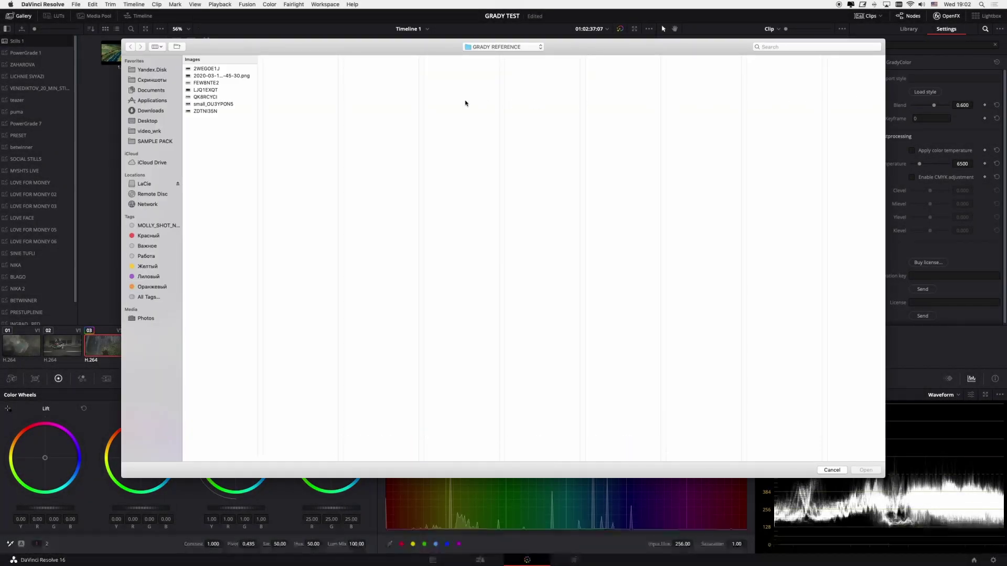
left_click(220, 112)
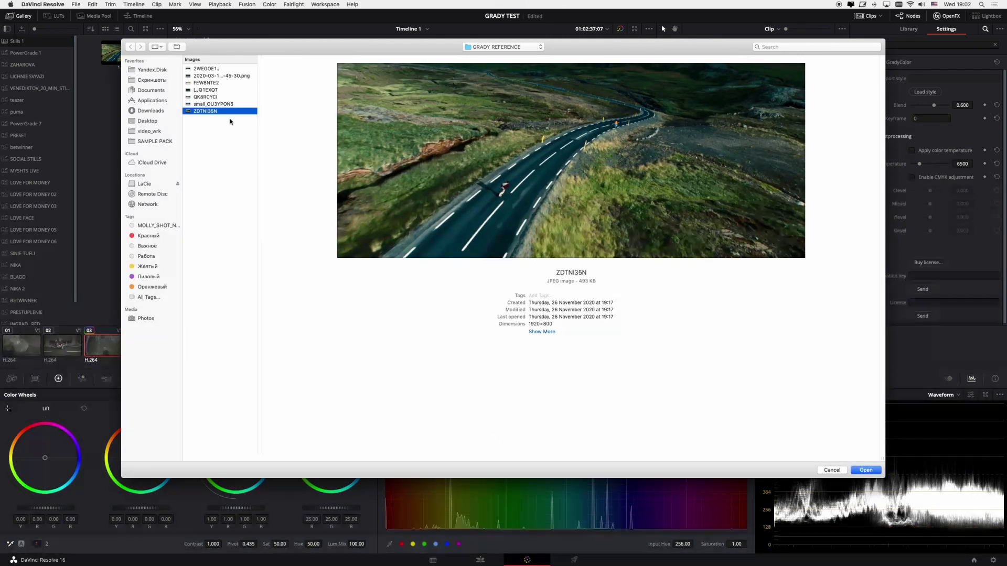
key("Return")
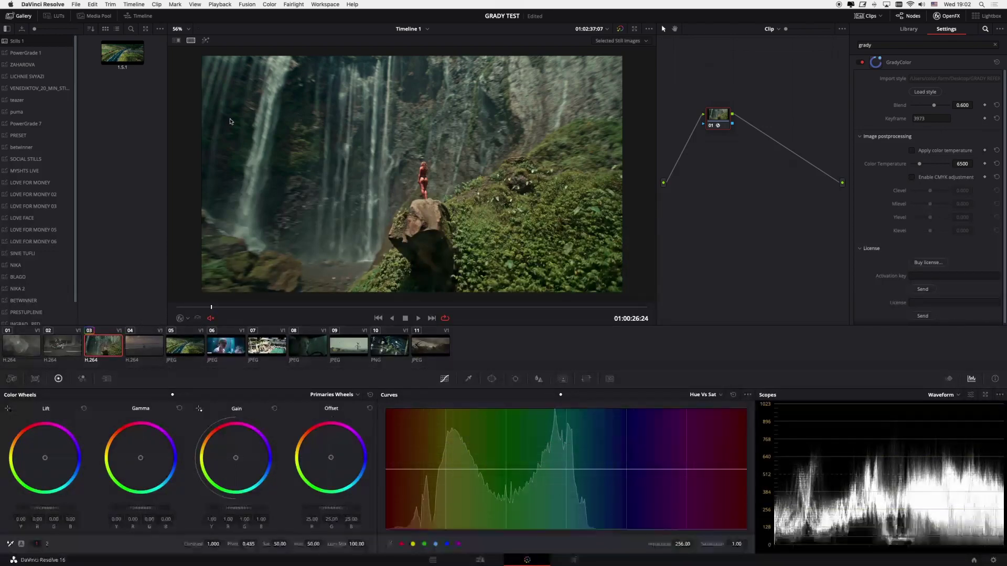
Step: Compare the styled waterfall clip side by side with the road still in an enlarged viewer, and turn the split screen off
double_click(122, 52)
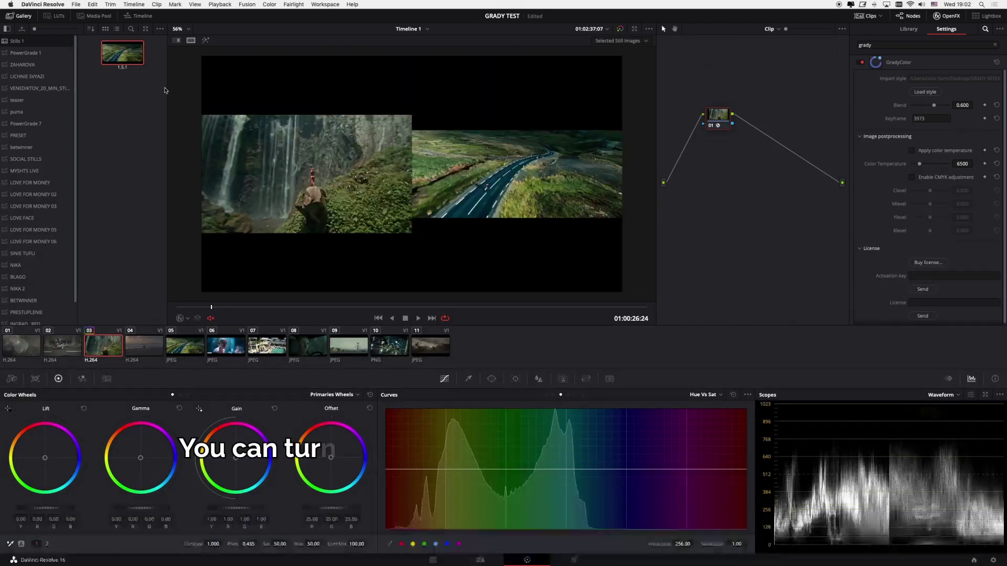
key("shift+f")
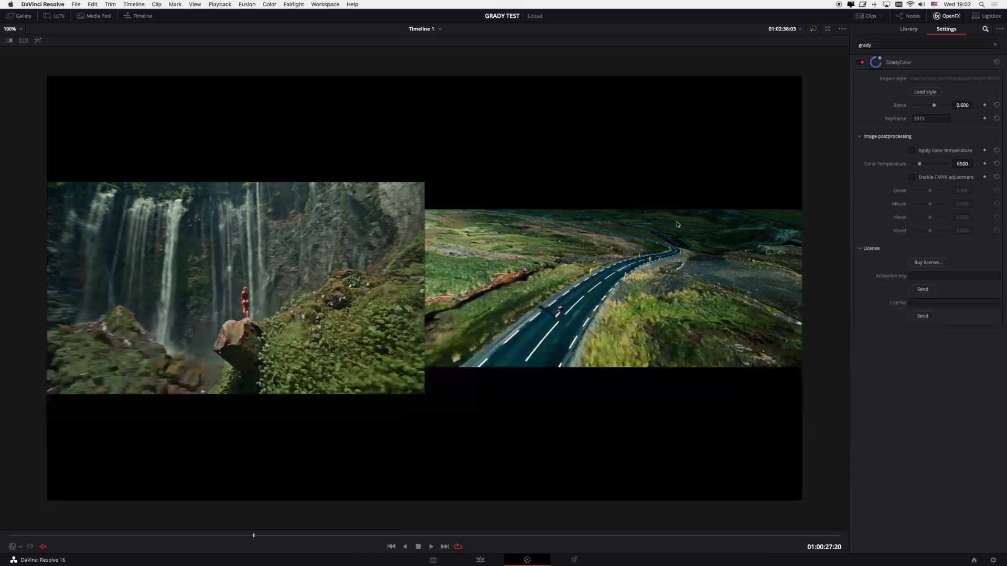
key("alt+super+w")
key("shift+f")
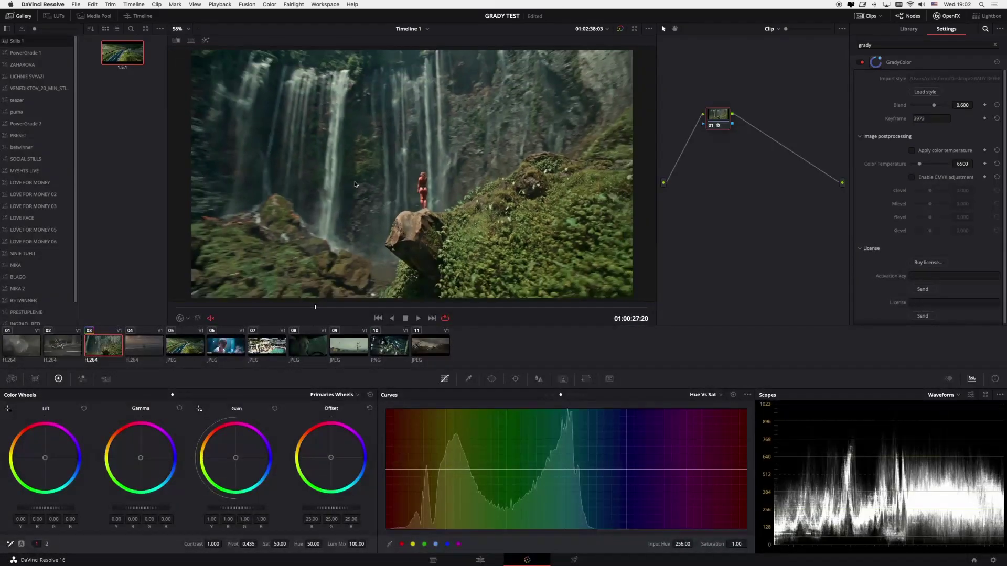
Step: Hide the Gallery and OpenFX areas, and insert a new serial node before the GradyColor node
left_click(23, 16)
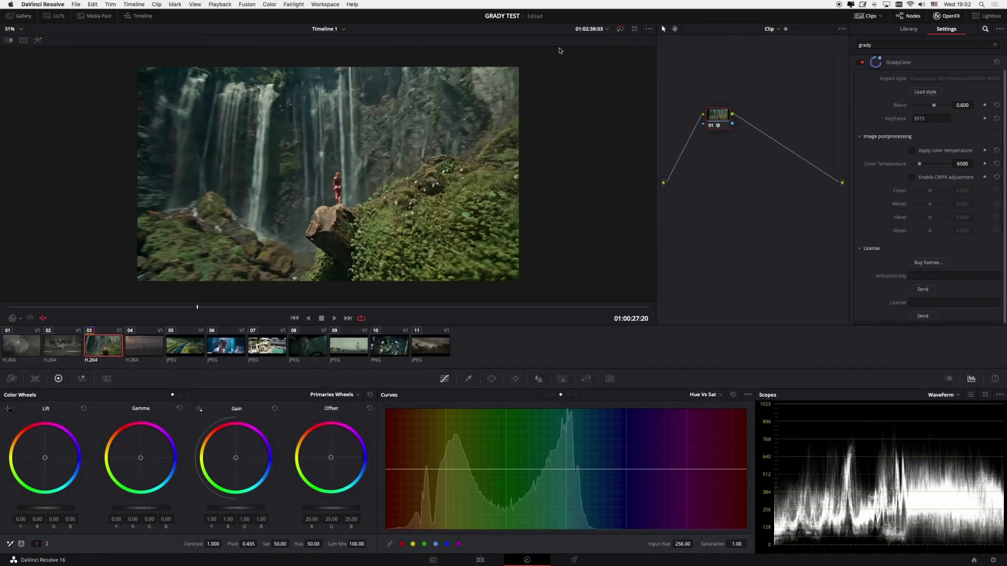
left_click(933, 17)
left_click_drag(756, 117, 859, 161)
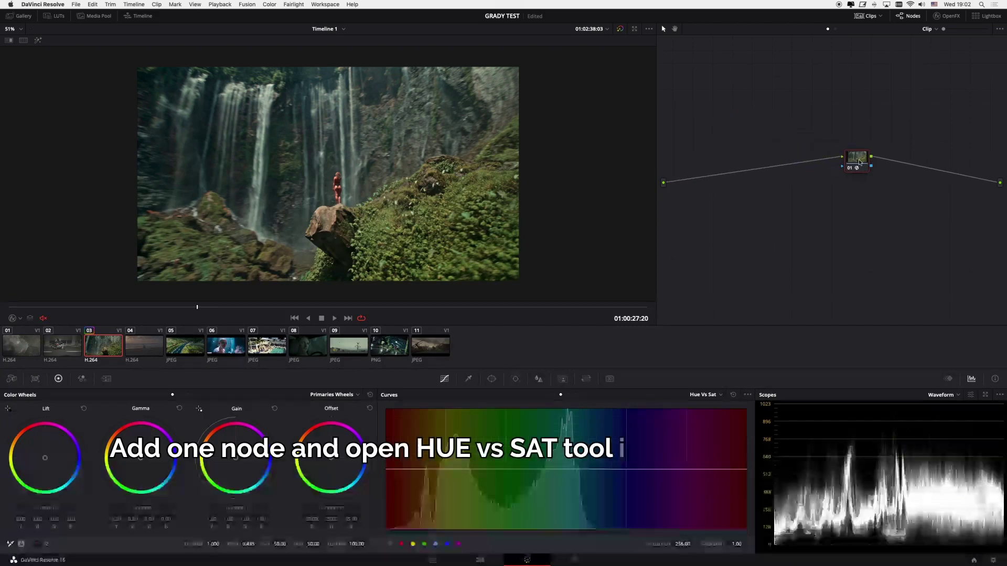
key("shift+s")
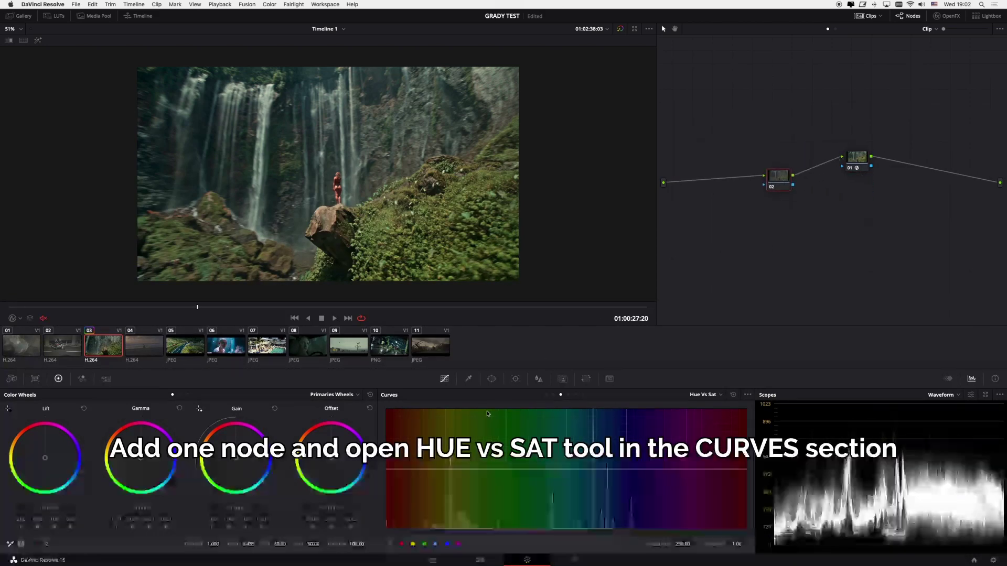
Step: Lower the saturation of the reds on node 02's Hue Vs Sat curve and compare the enlarged result with the road still
left_click(554, 395)
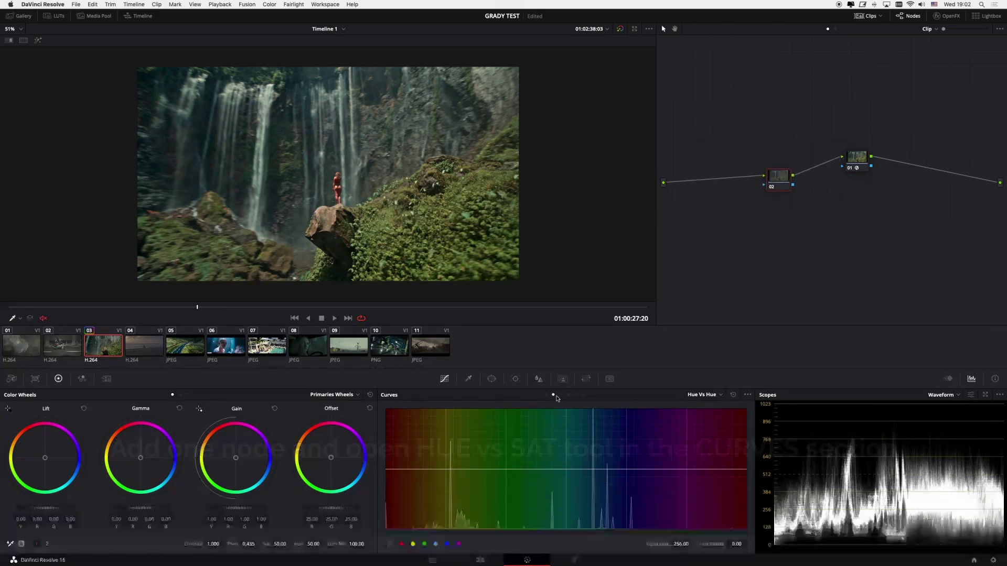
left_click(561, 395)
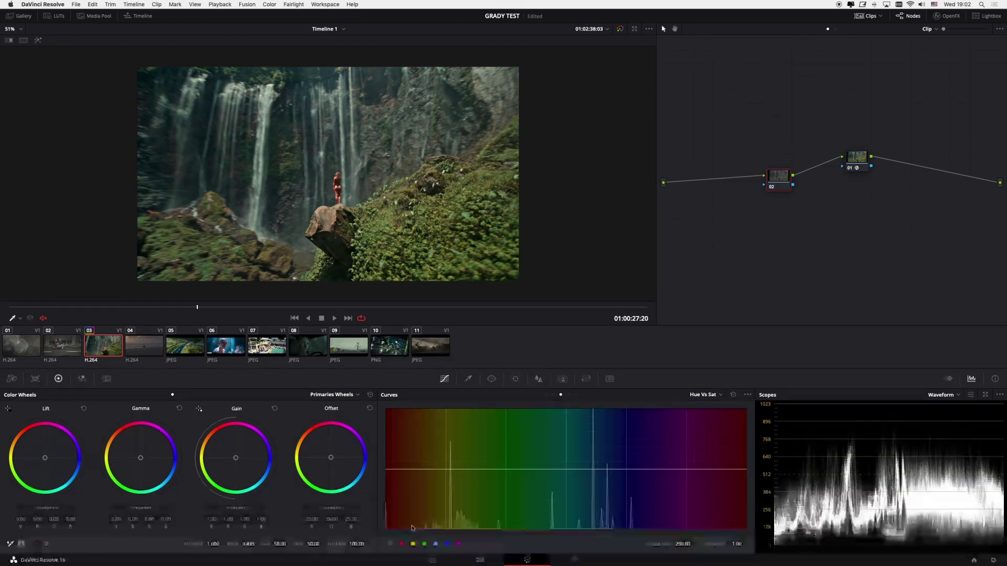
left_click(402, 544)
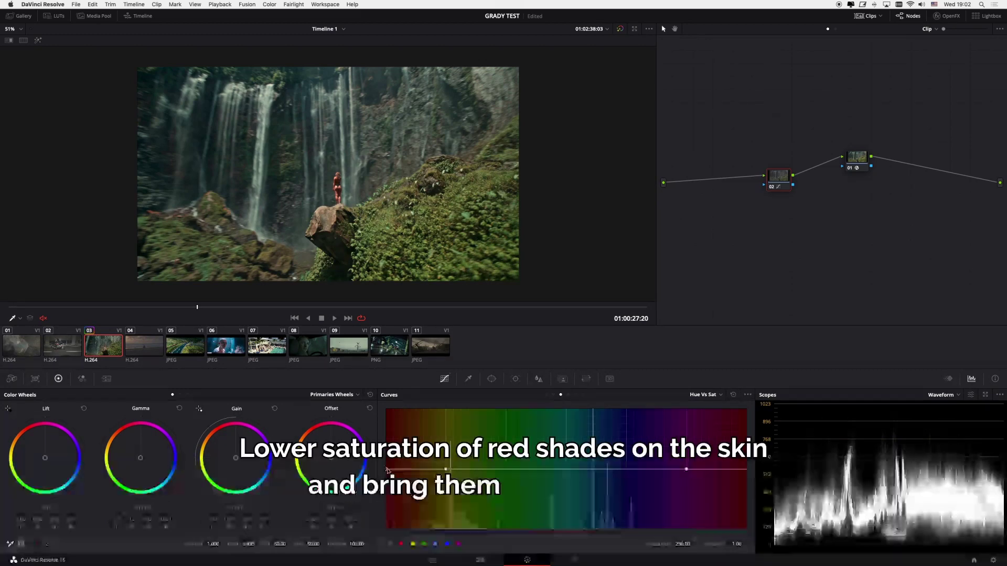
mouse_move(387, 470)
left_mouse_down()
mouse_move(392, 529)
mouse_move(386, 485)
left_mouse_up()
key("alt+f")
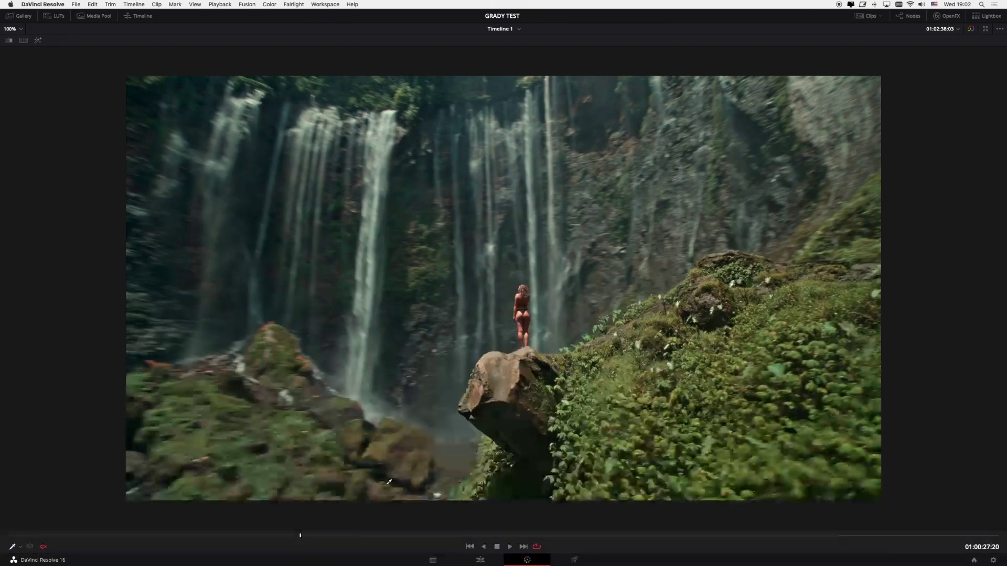
key("super+alt+w")
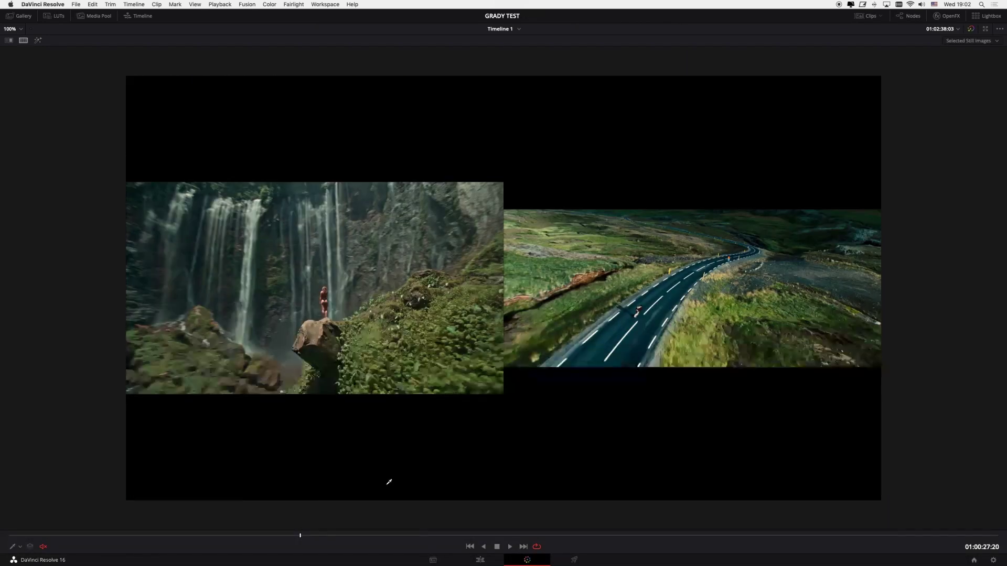
Step: Shift the greens on node 02's Hue Vs Hue curve to a Hue Rotate of -28.54
key("alt+f")
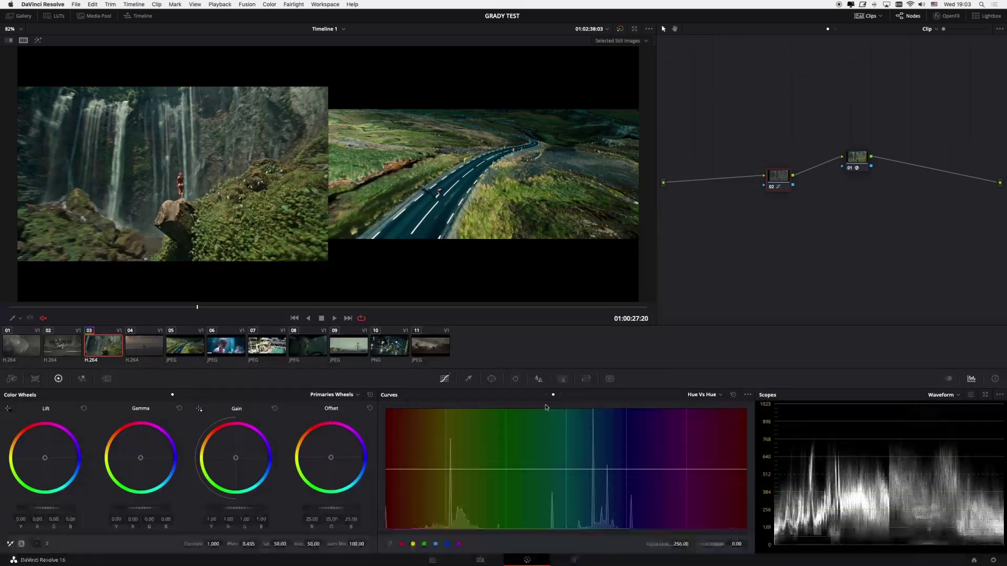
left_click(424, 545)
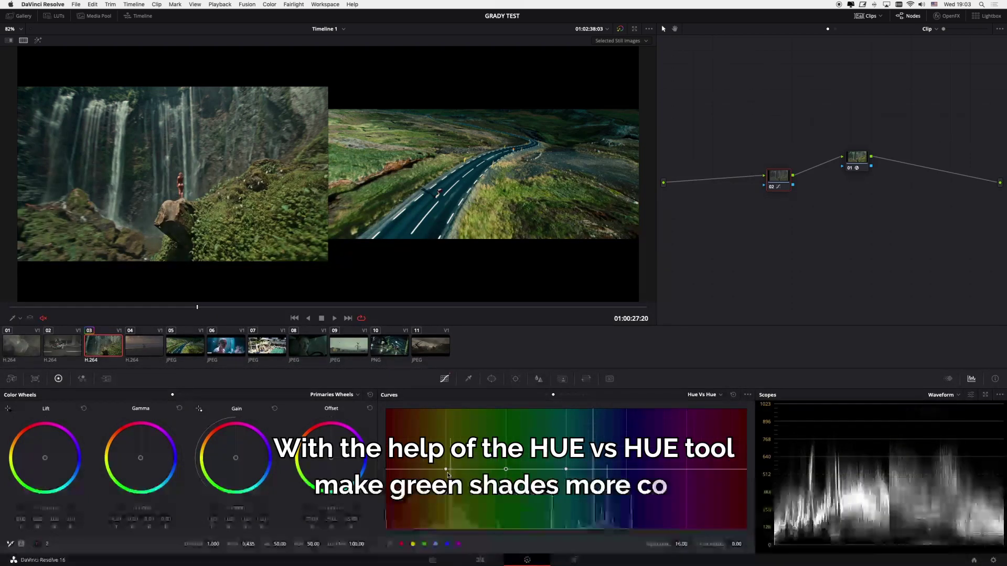
left_click_drag(507, 473, 508, 481)
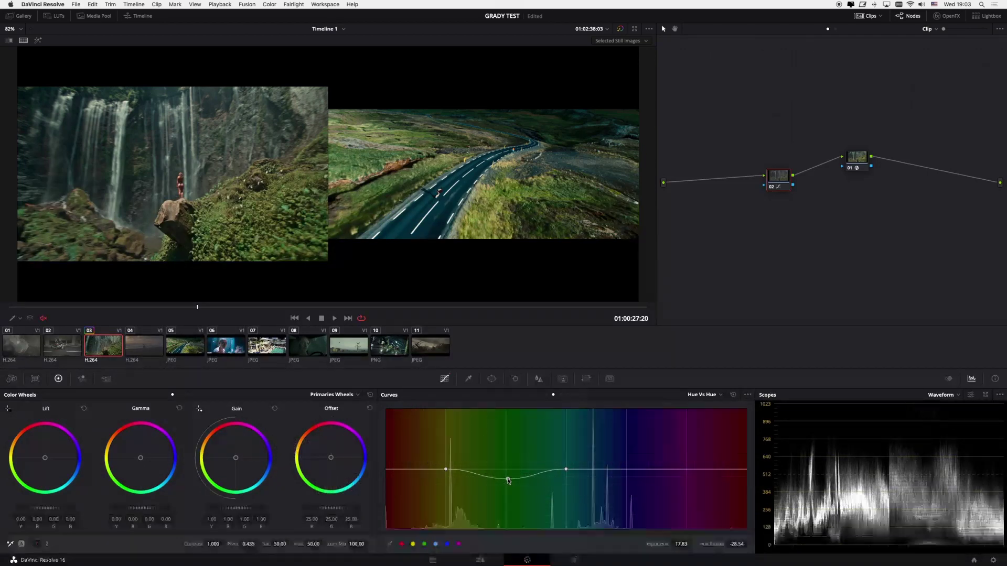
Step: Review the graded waterfall clip in an enlarged viewer with and without the reference split screen, including during playback
key("alt+f")
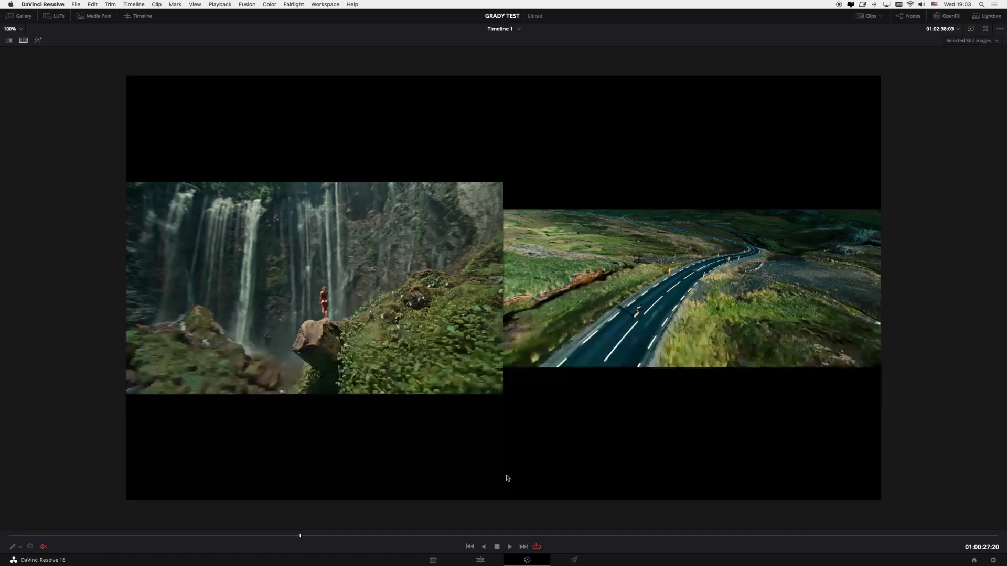
scroll(491, 407, "up", 2)
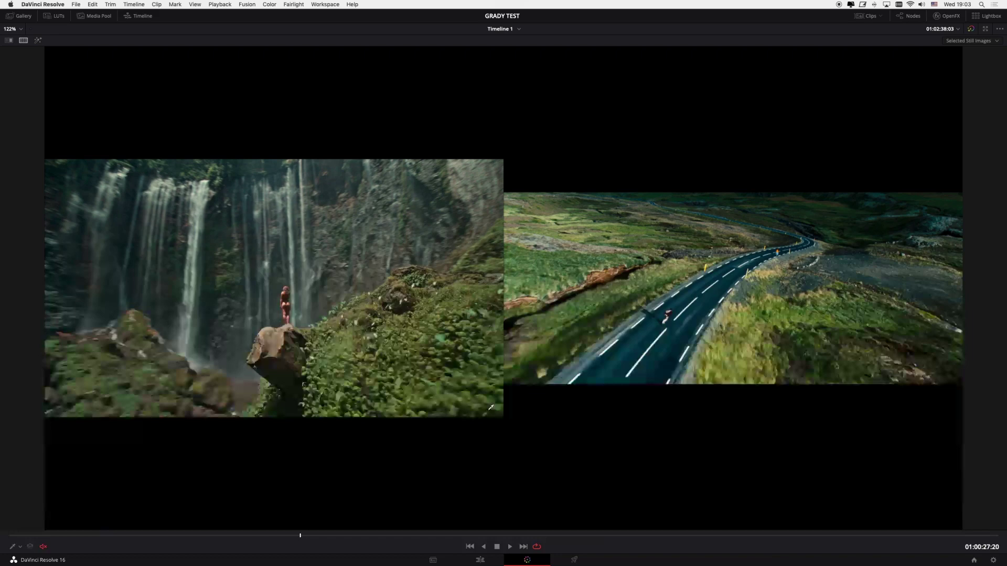
key("alt+super+w")
scroll(481, 387, "down", 2)
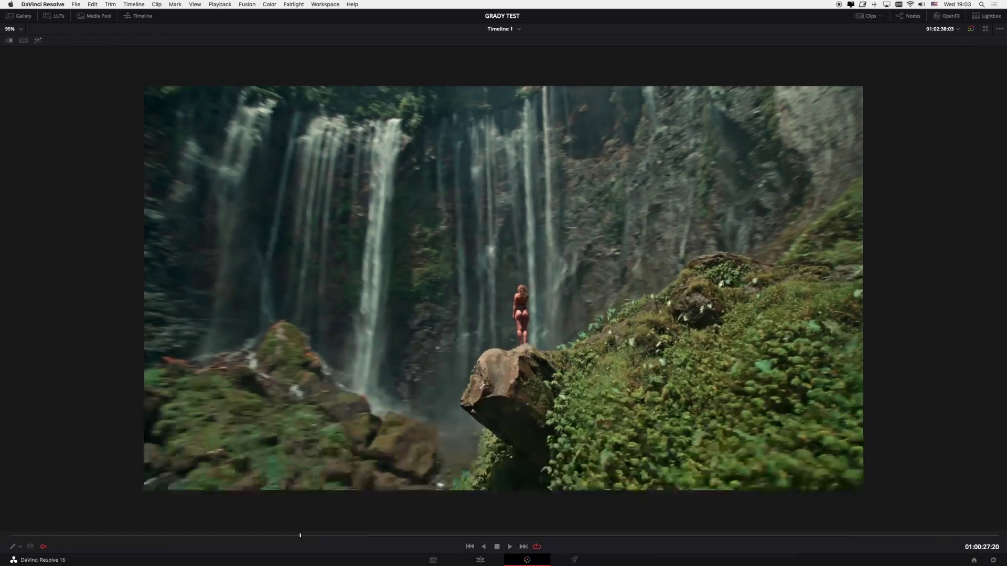
key("space")
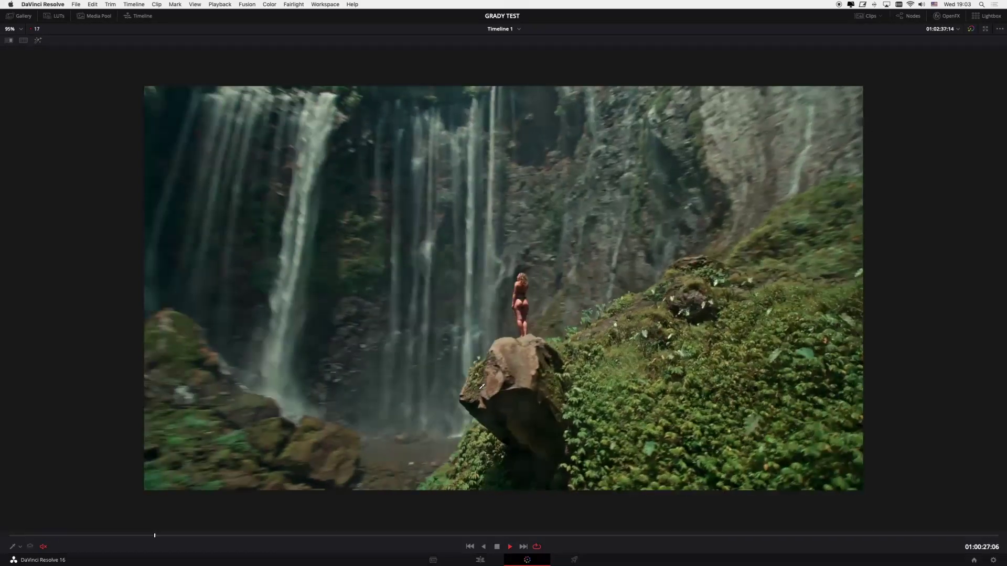
key("alt+super+w")
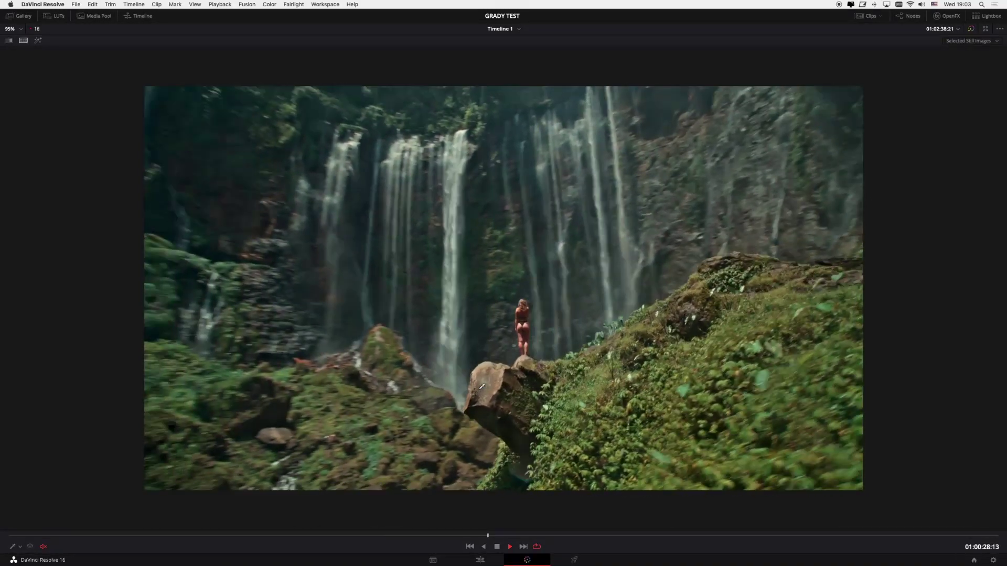
scroll(481, 386, "up", 3)
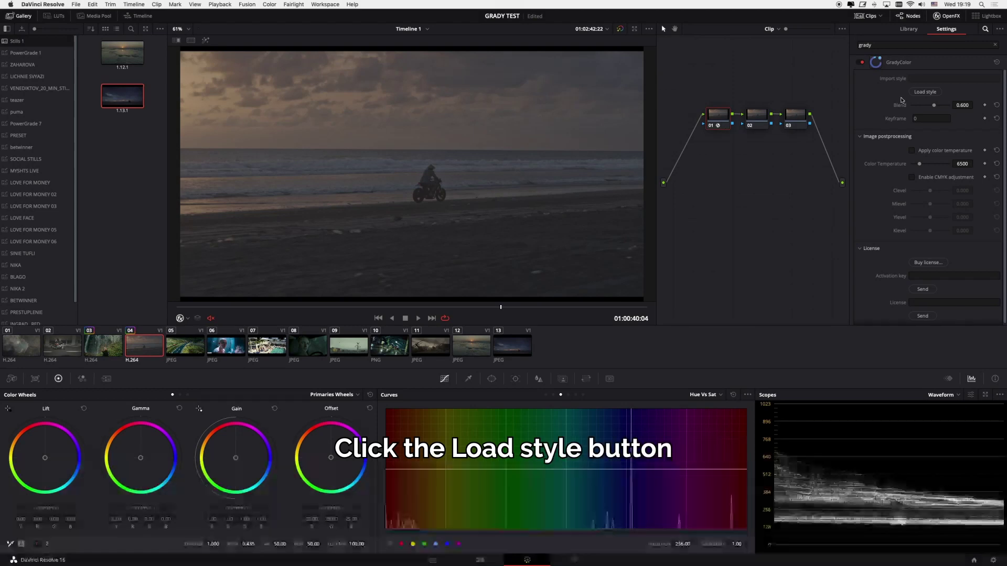
Step: Load the 2DSBJJO0 image as the GradyColor style for the beach clip
left_click(924, 96)
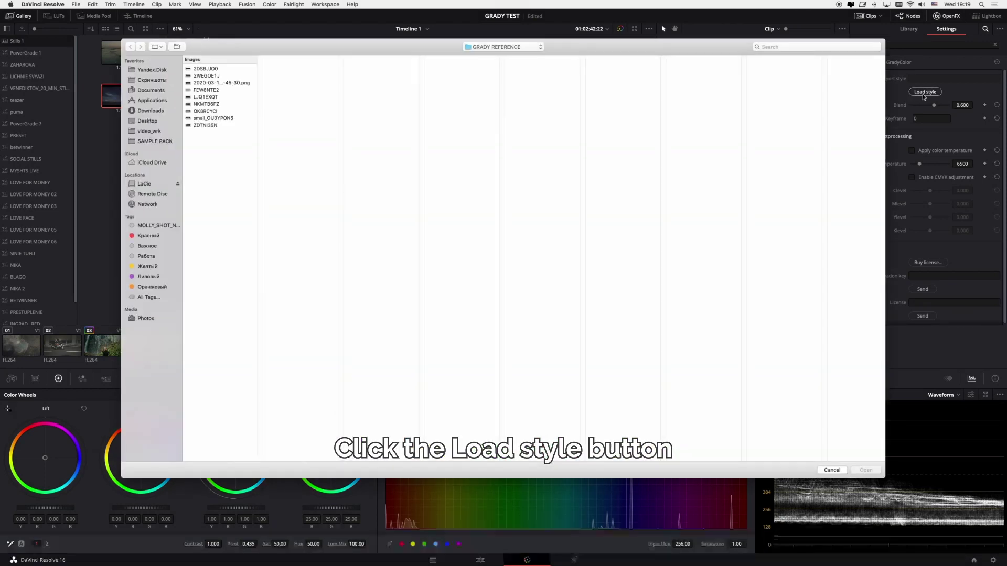
left_click(206, 69)
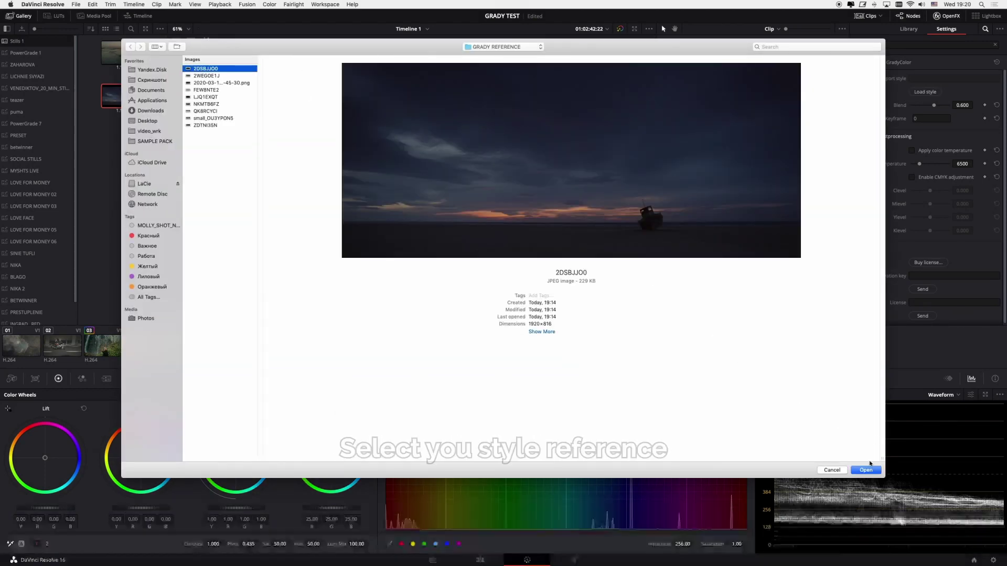
left_click(870, 470)
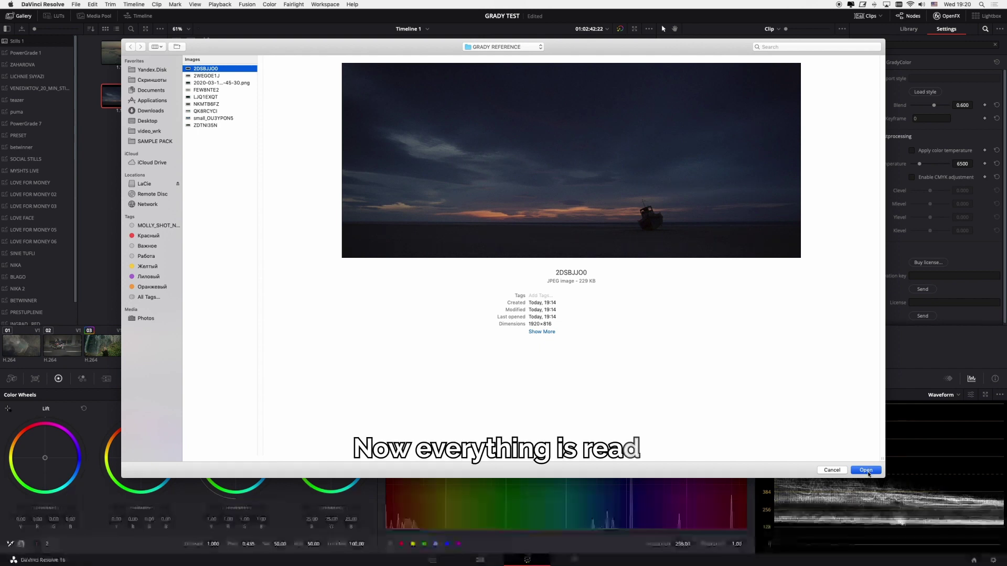
Step: Show the beach clip in split screen with the reference still and raise the GradyColor Blend to 0.868
scroll(482, 231, "down", 2)
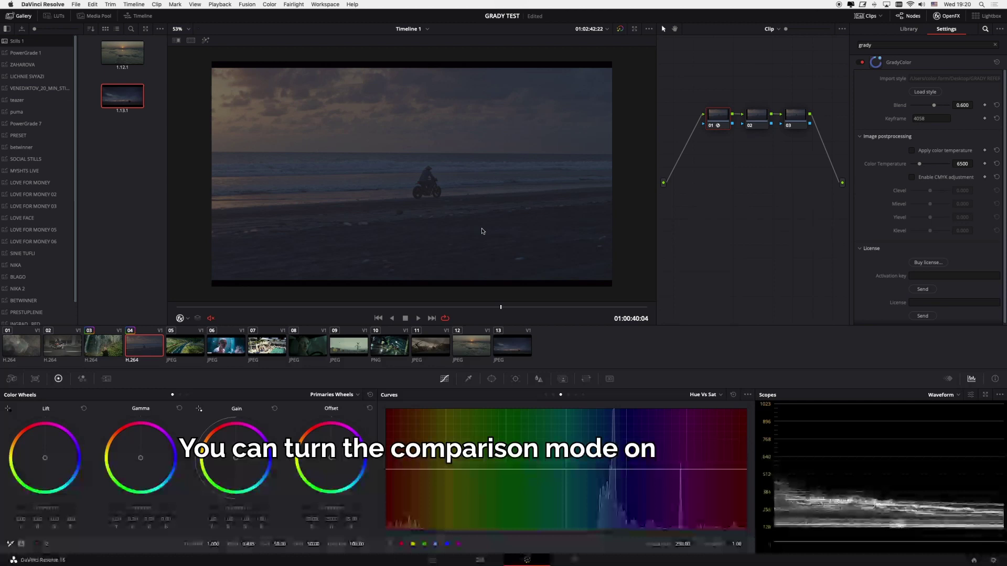
key("super+alt+w")
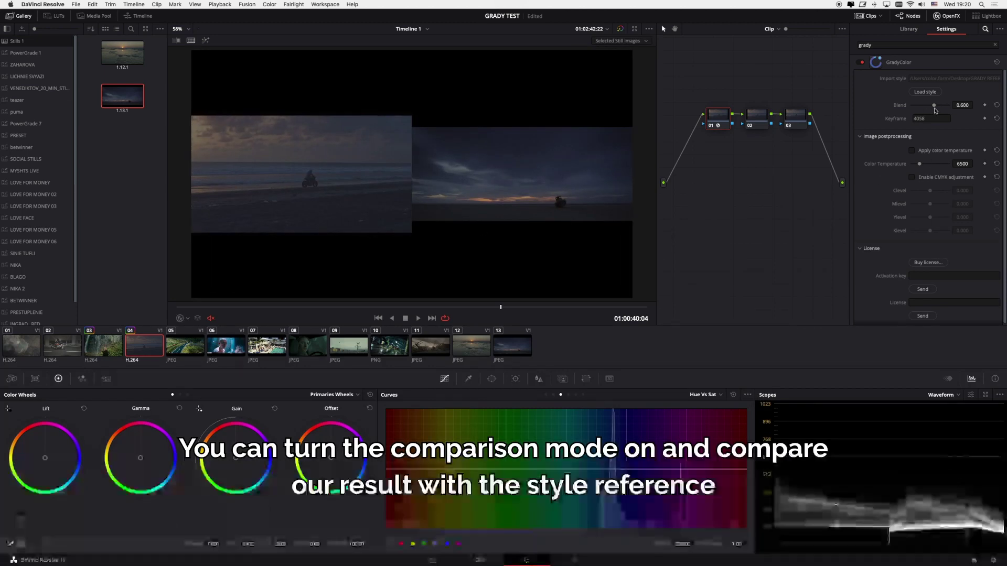
left_click_drag(934, 106, 947, 106)
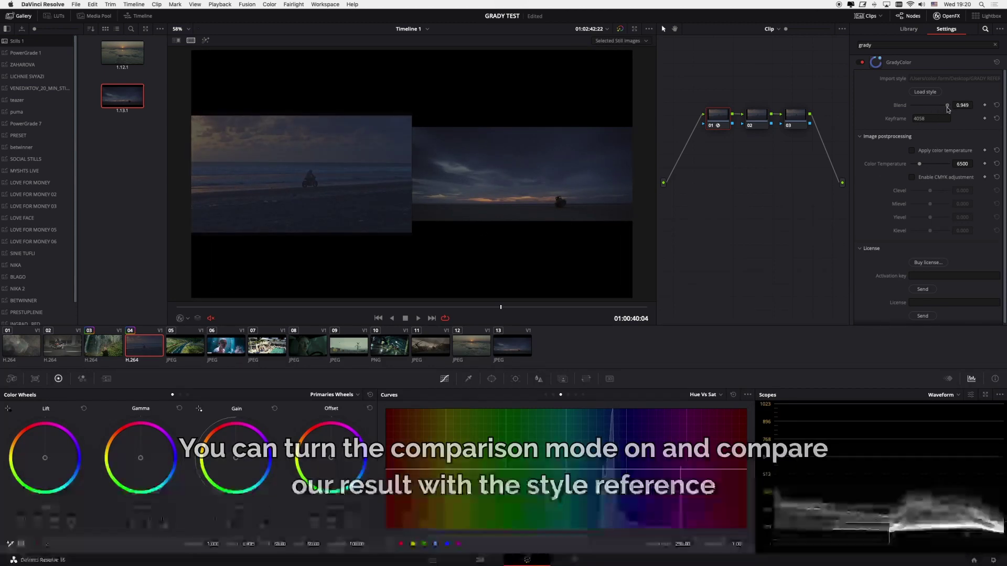
Step: Adjust the contrast on node 02 by lowering Lift to -0.04, raising Gamma slightly and setting Gain to 1.12
left_click(773, 123)
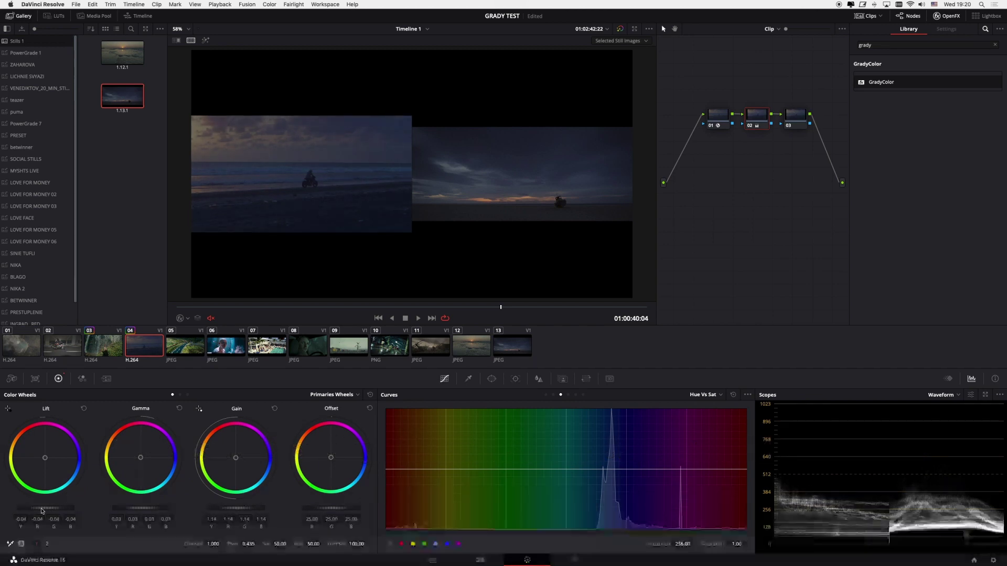
left_click_drag(41, 511, 38, 512)
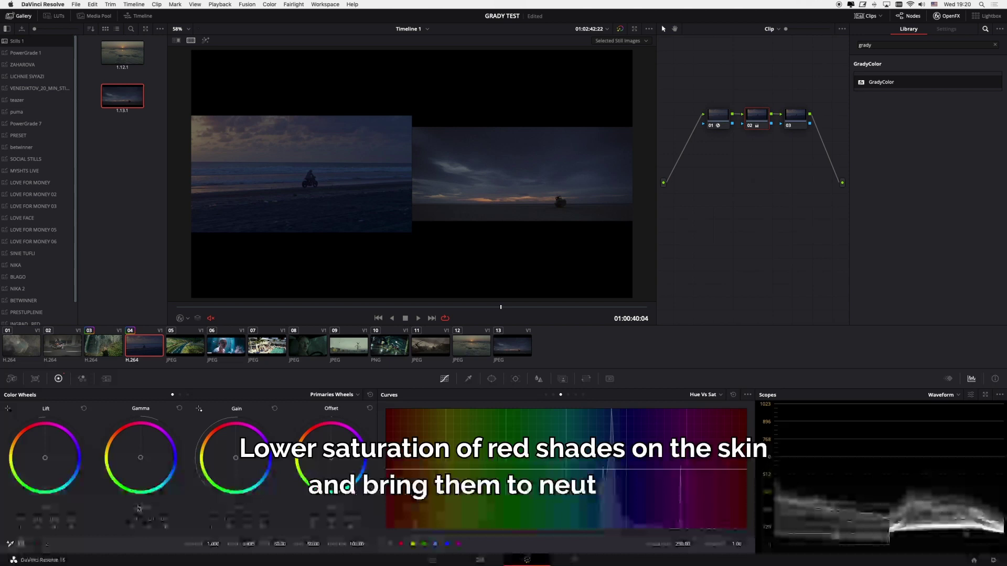
left_click_drag(134, 509, 138, 509)
left_click_drag(226, 510, 223, 510)
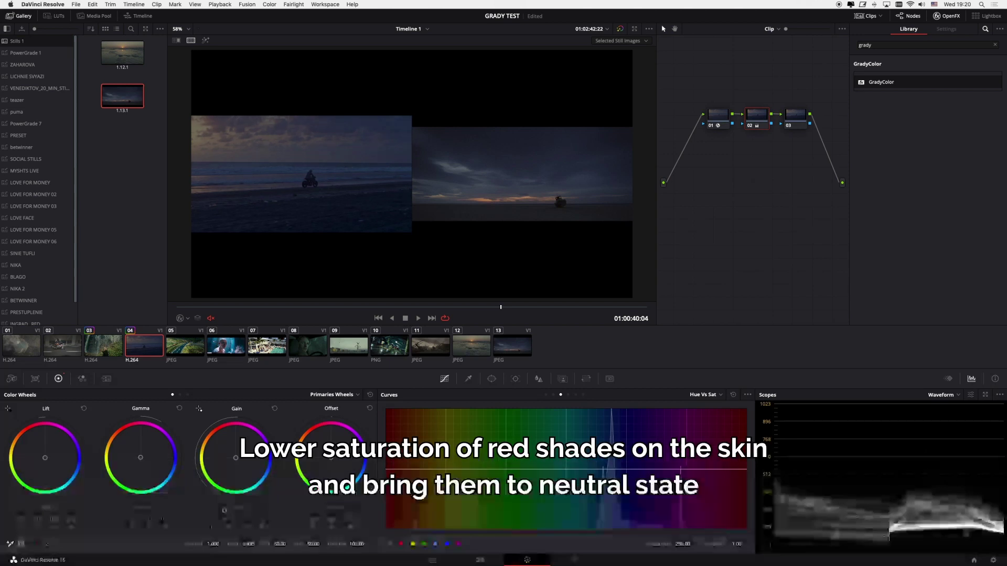
left_click_drag(34, 512, 36, 516)
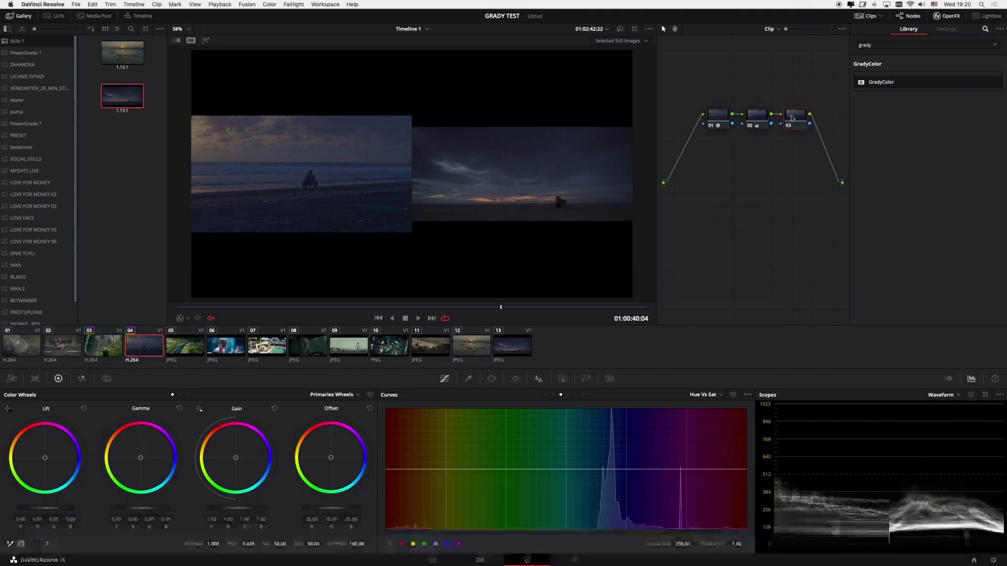
Step: Shift node 03's Lift color balance slightly towards orange and nudge its Gain balance slightly towards blue
left_click_drag(45, 458, 43, 457)
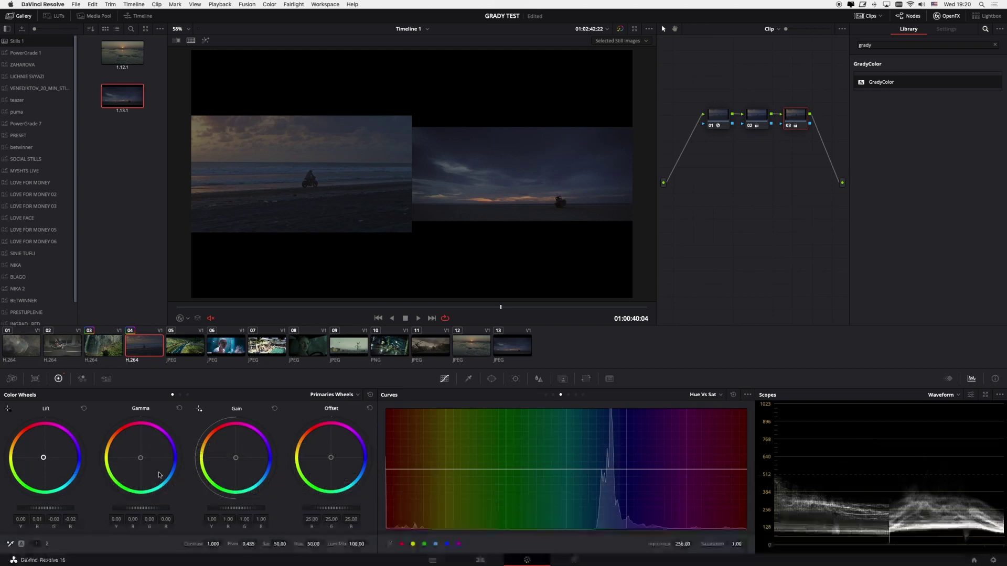
left_click_drag(234, 458, 236, 458)
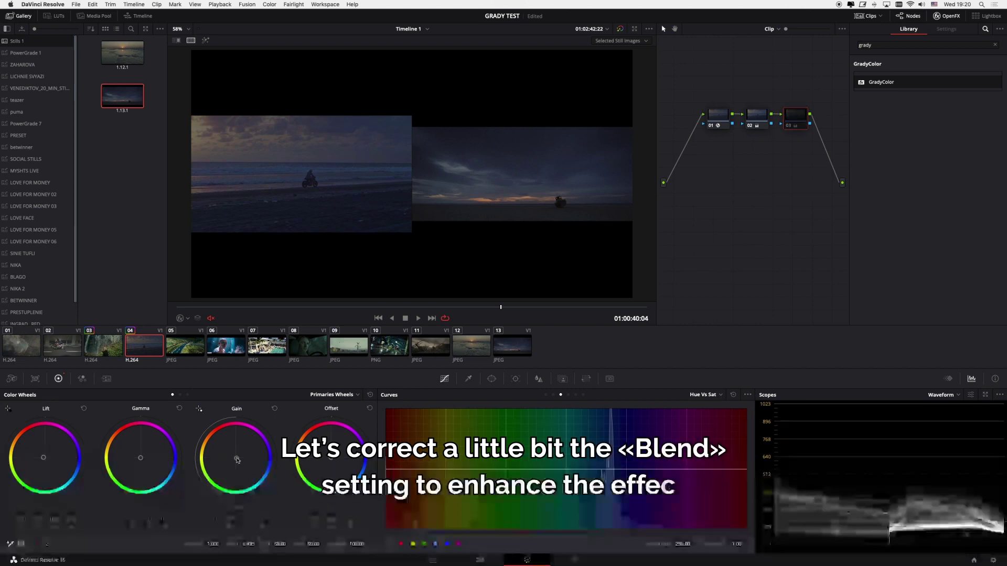
Step: Refine node 02's tones by reducing Gamma to 0.03 and raising Lift to -0.03
left_click(756, 117)
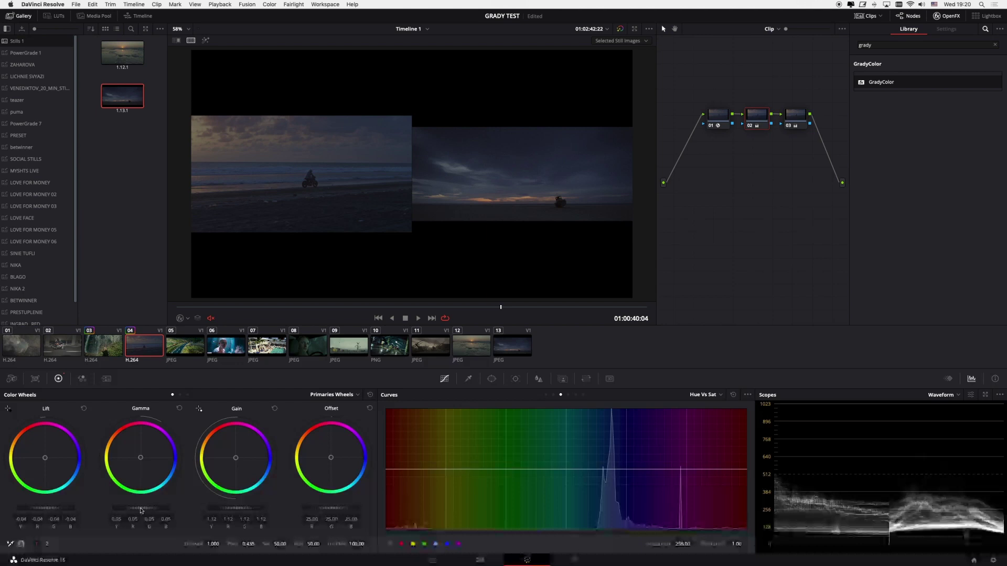
left_click_drag(141, 508, 126, 510)
left_click_drag(57, 509, 63, 510)
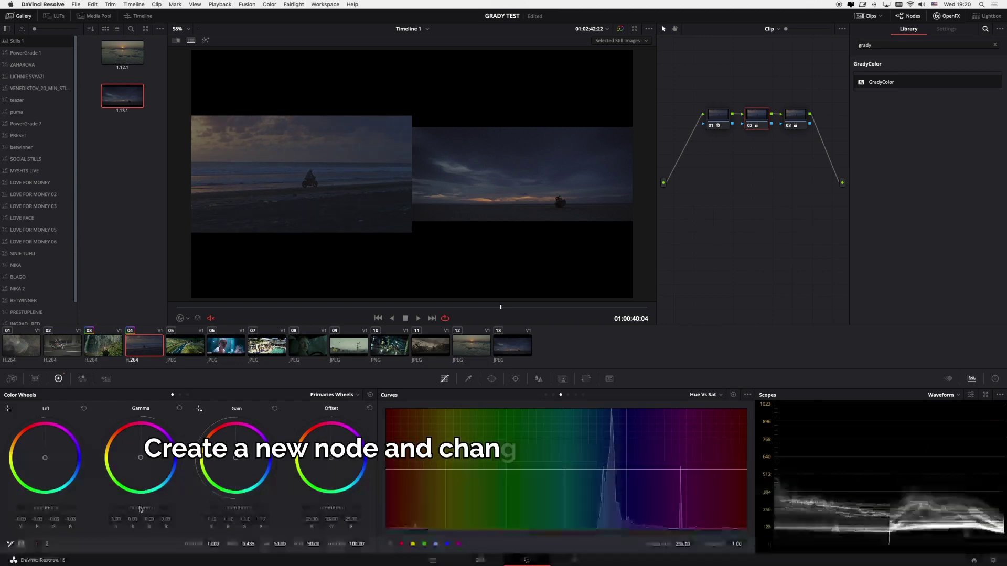
Step: Play the split-screen comparison in an enlarged viewer, and raise node 02's Contrast to about 1.09
key("alt+f")
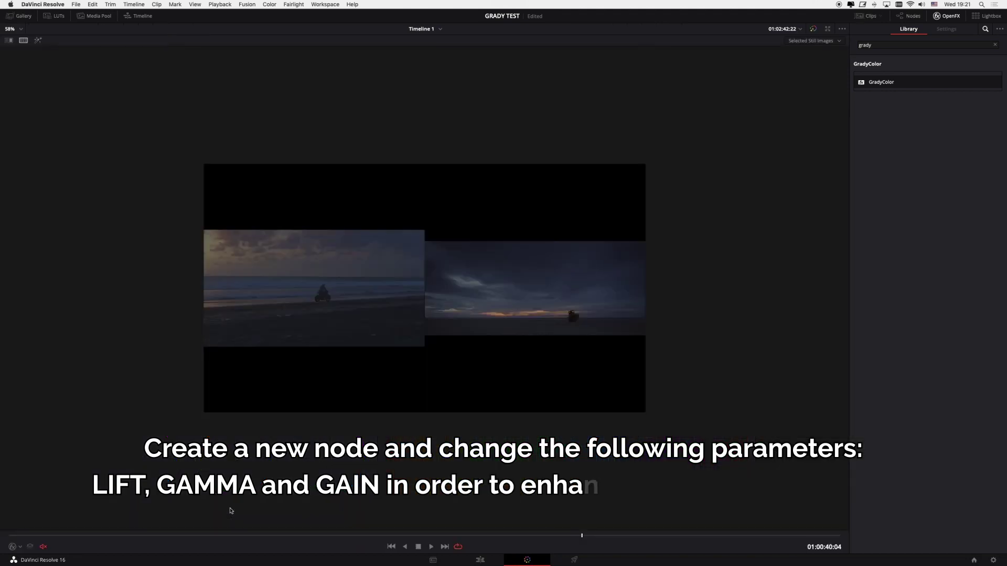
key("space")
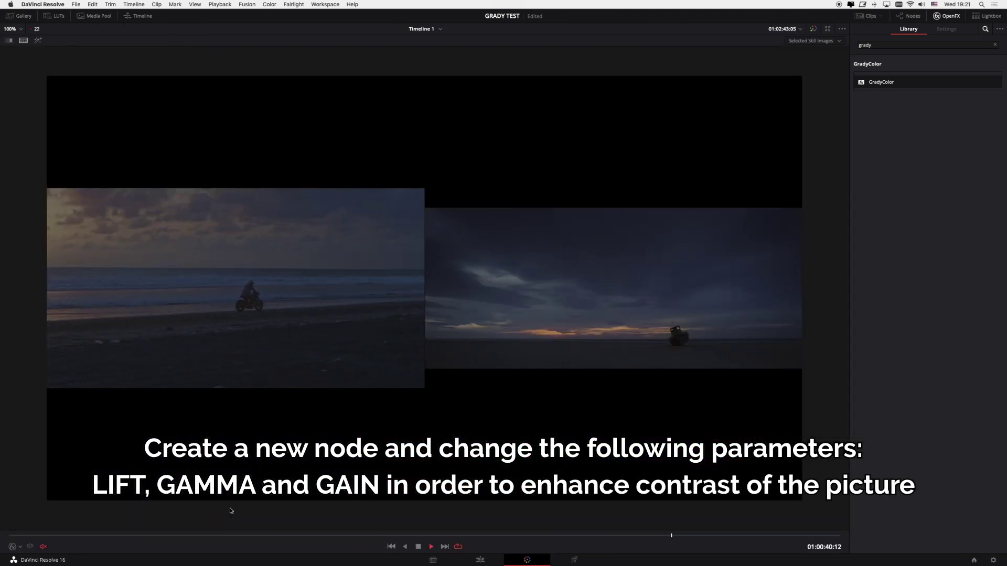
key("alt+f")
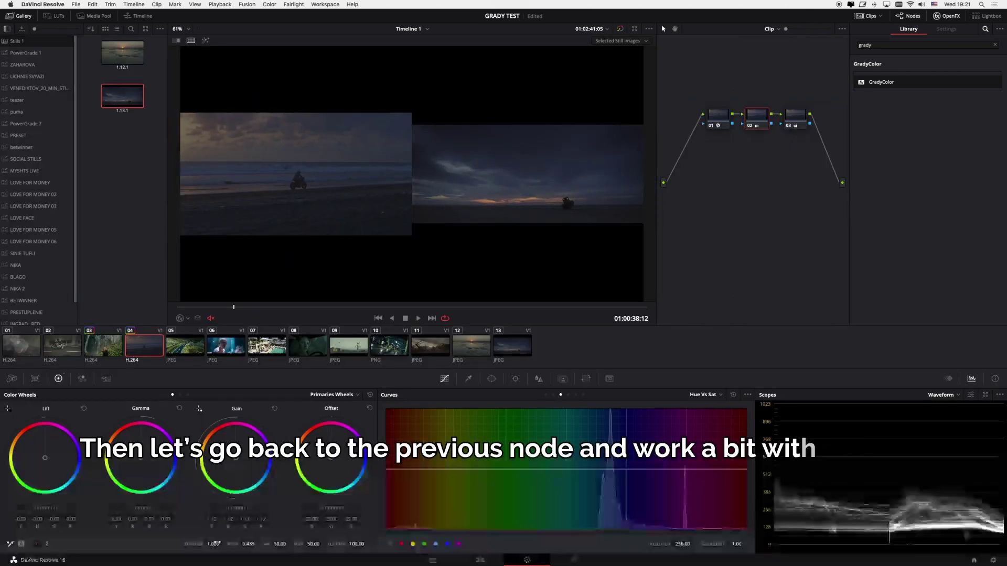
mouse_move(213, 544)
left_mouse_down()
mouse_move(236, 544)
mouse_move(220, 544)
left_mouse_up()
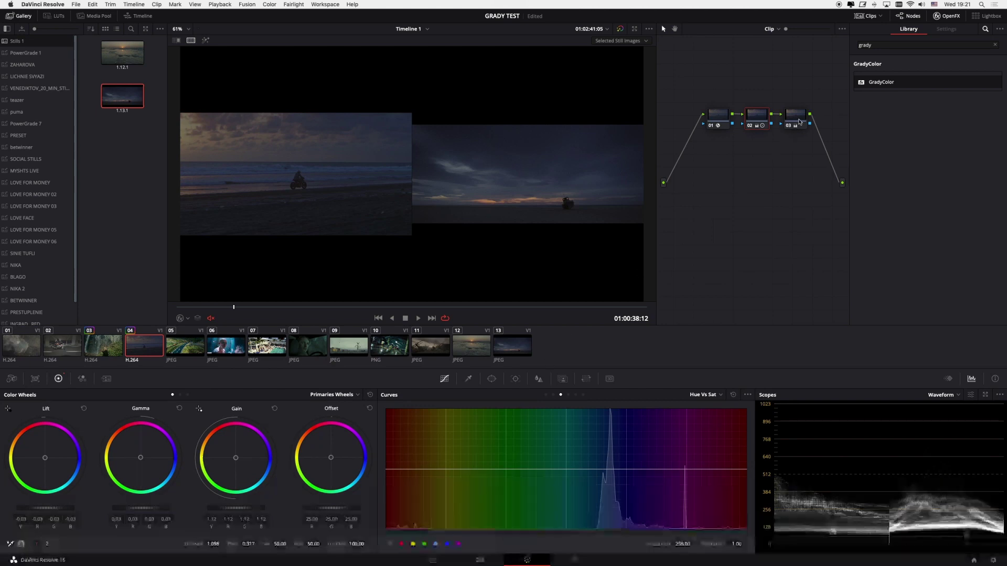
Step: Lower the saturation of the darkest tones on a new serial node's Lum Vs Sat curve, and play the enlarged split-screen comparison
key("alt+s")
left_click(576, 394)
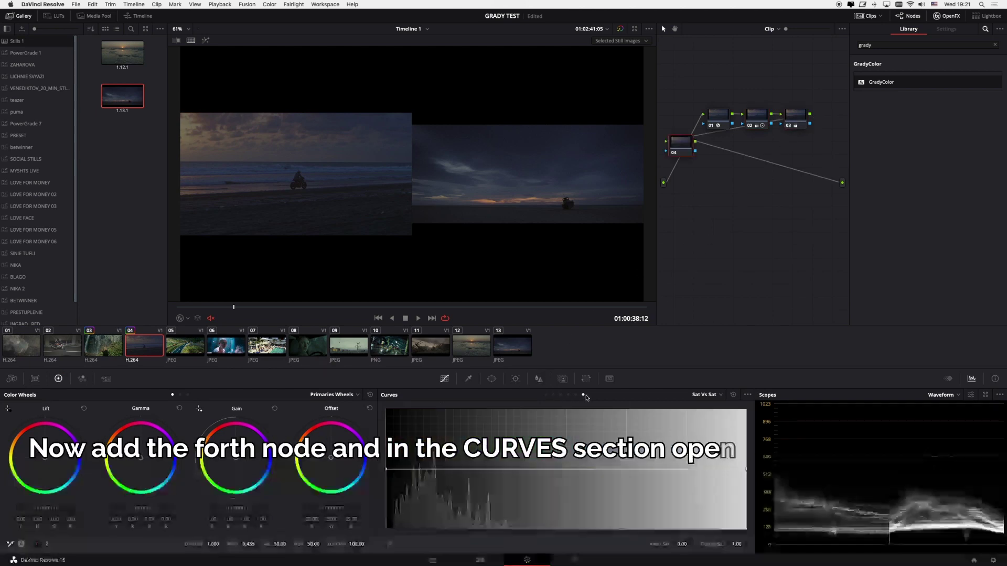
left_click(400, 545)
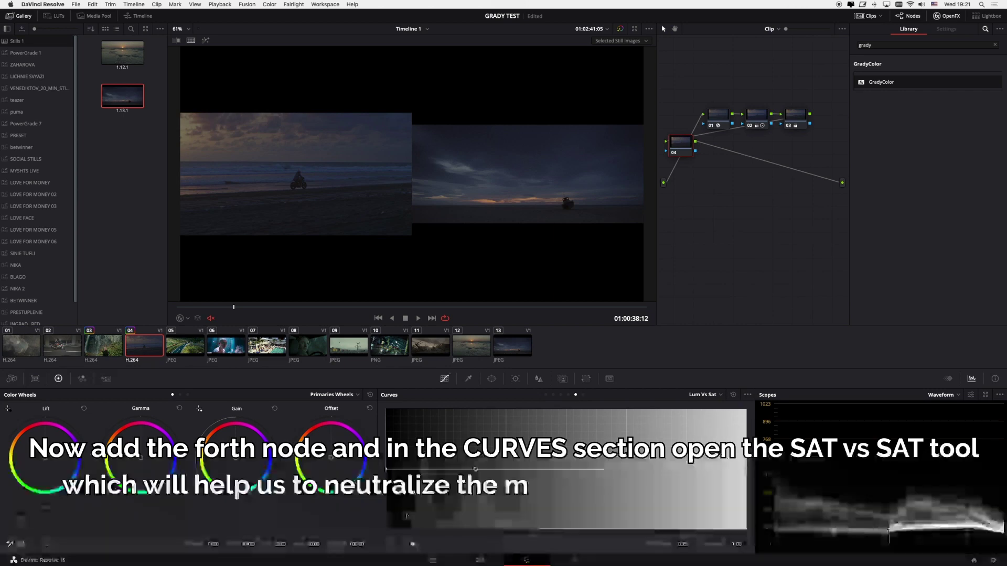
left_click_drag(387, 469, 390, 535)
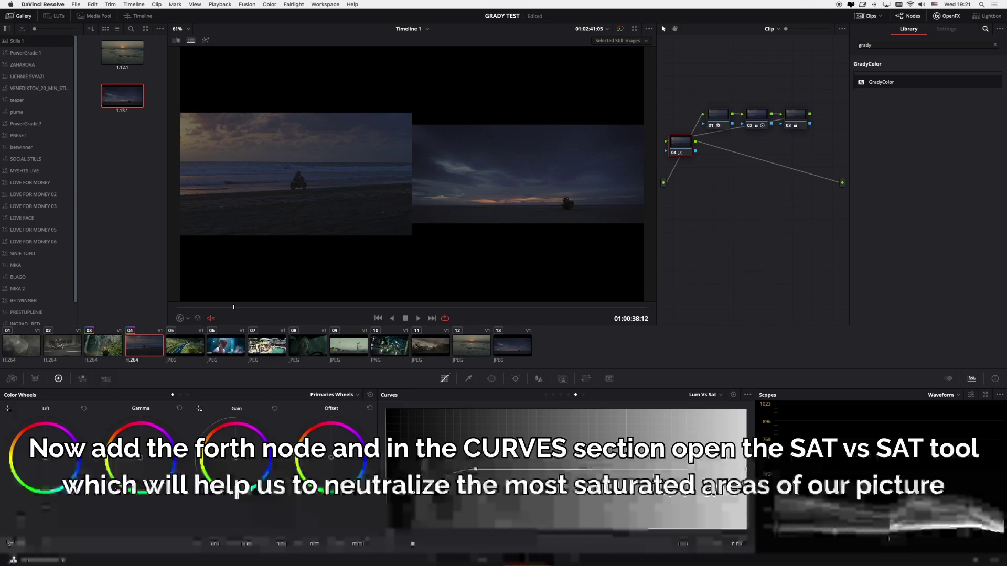
key("alt+f")
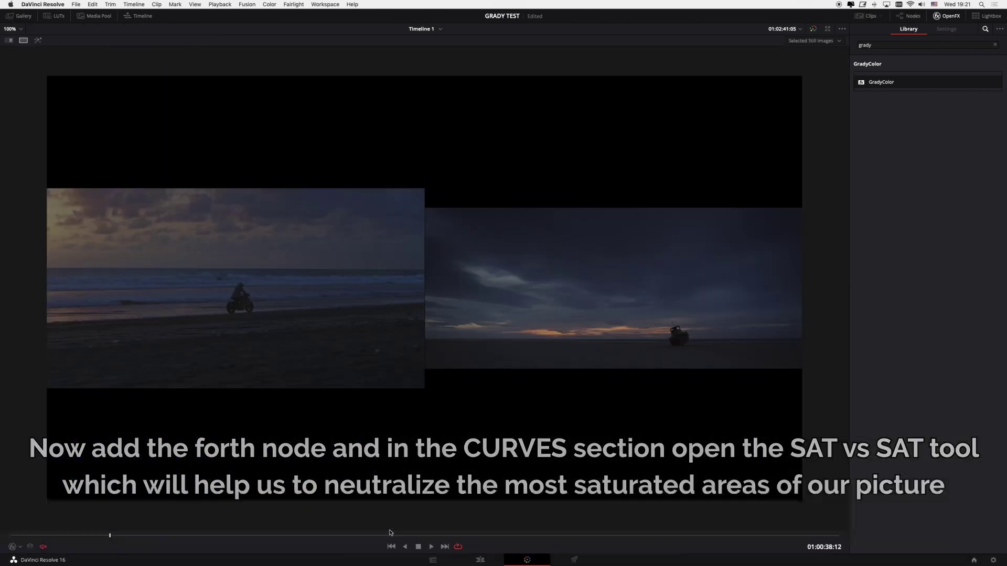
key("space")
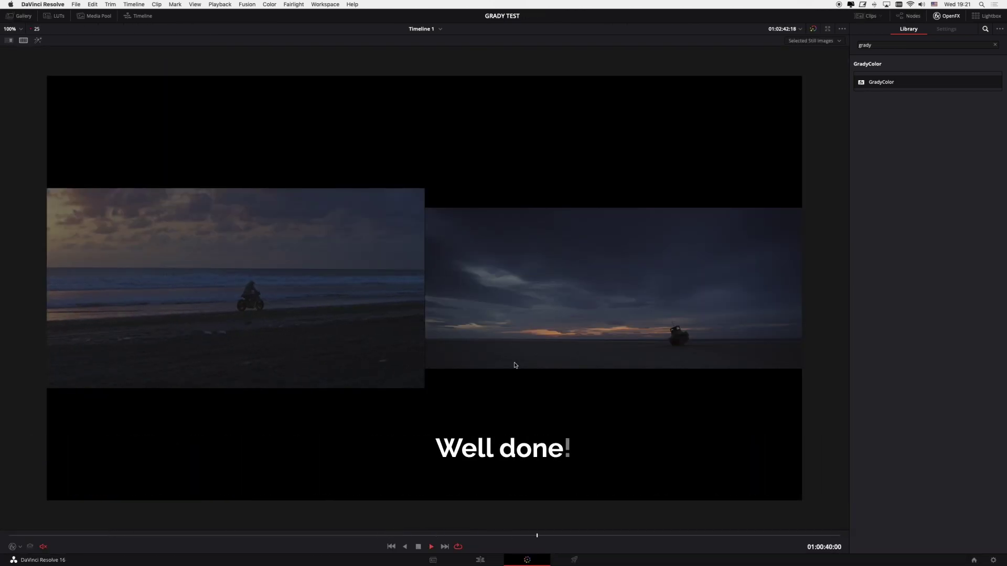